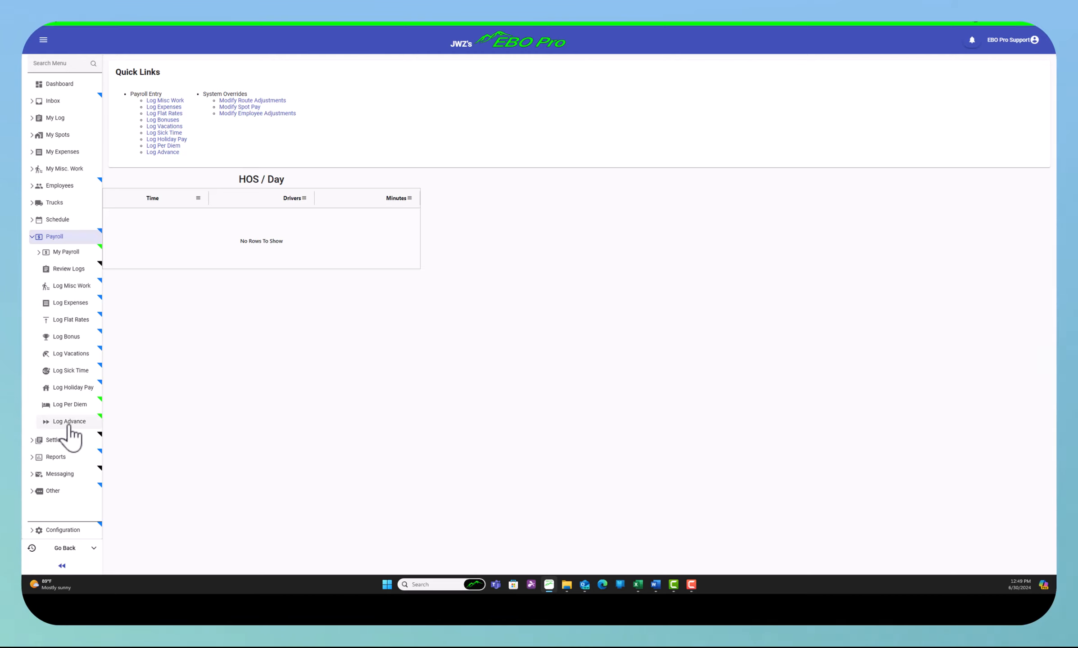
Step: Create a new payroll advance for the second employee in the list with an amount of 500.00
left_click(69, 425)
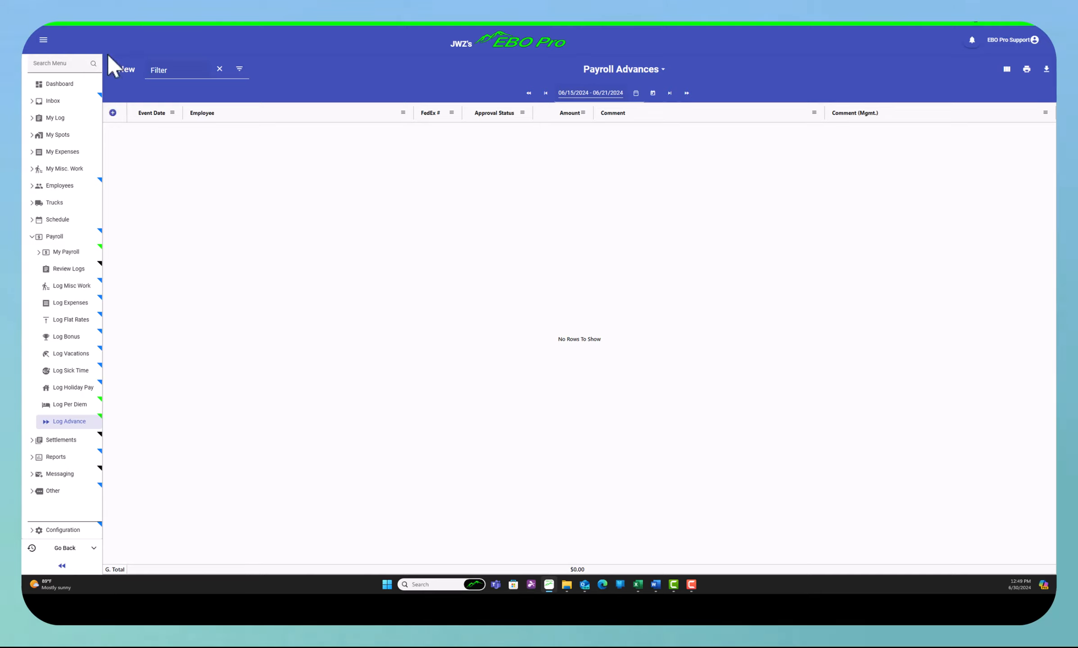
left_click(114, 81)
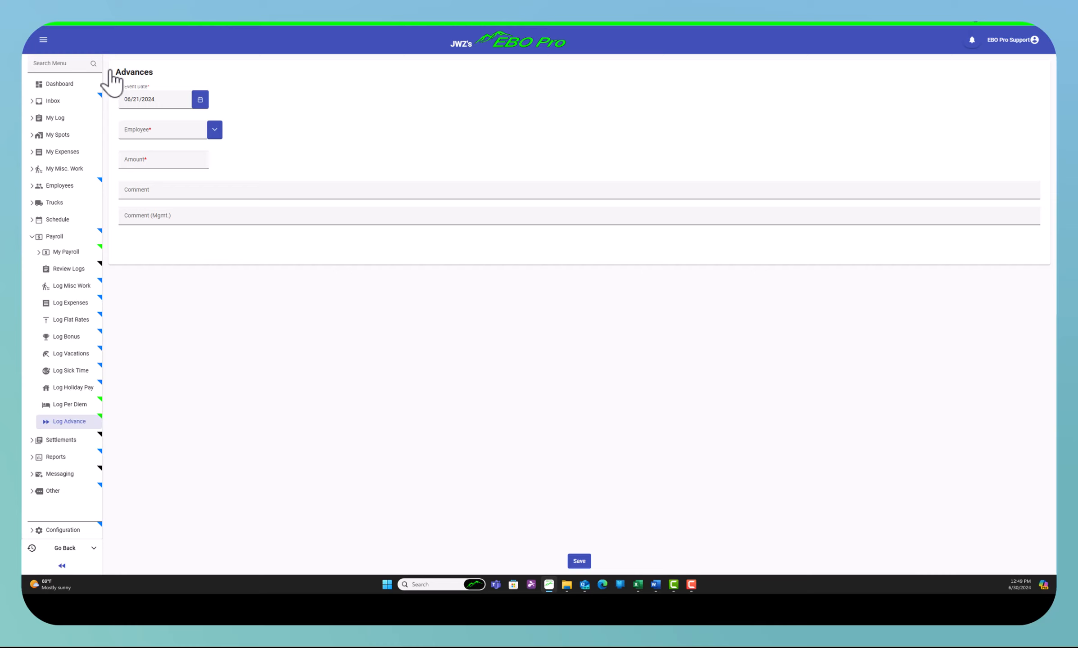
left_click(161, 132)
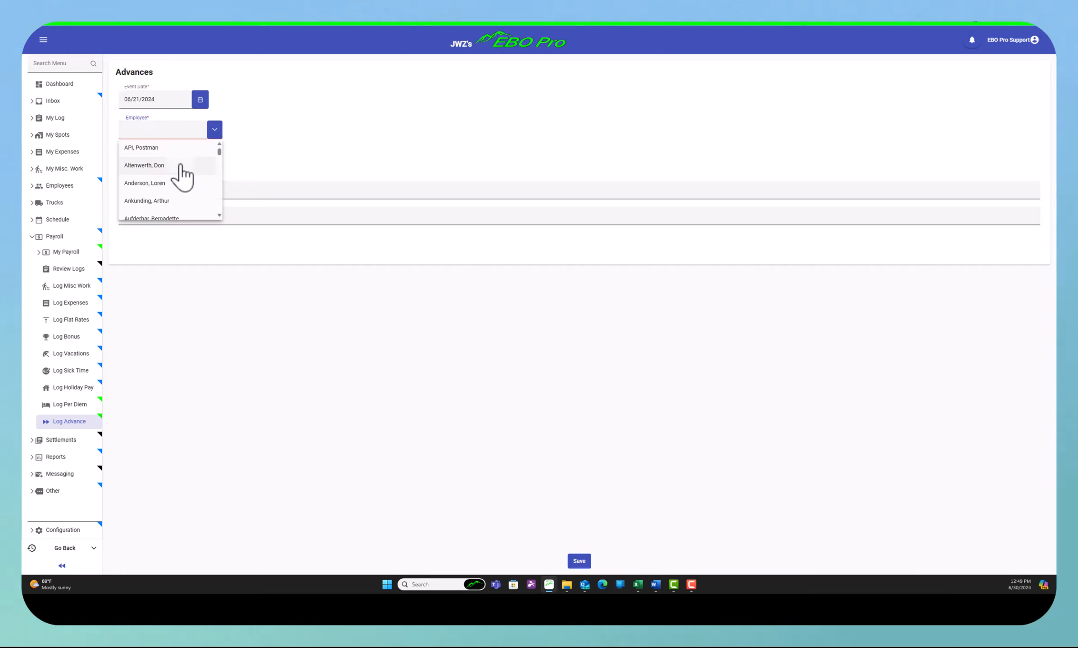
left_click(180, 165)
left_click(174, 160)
type("500.00")
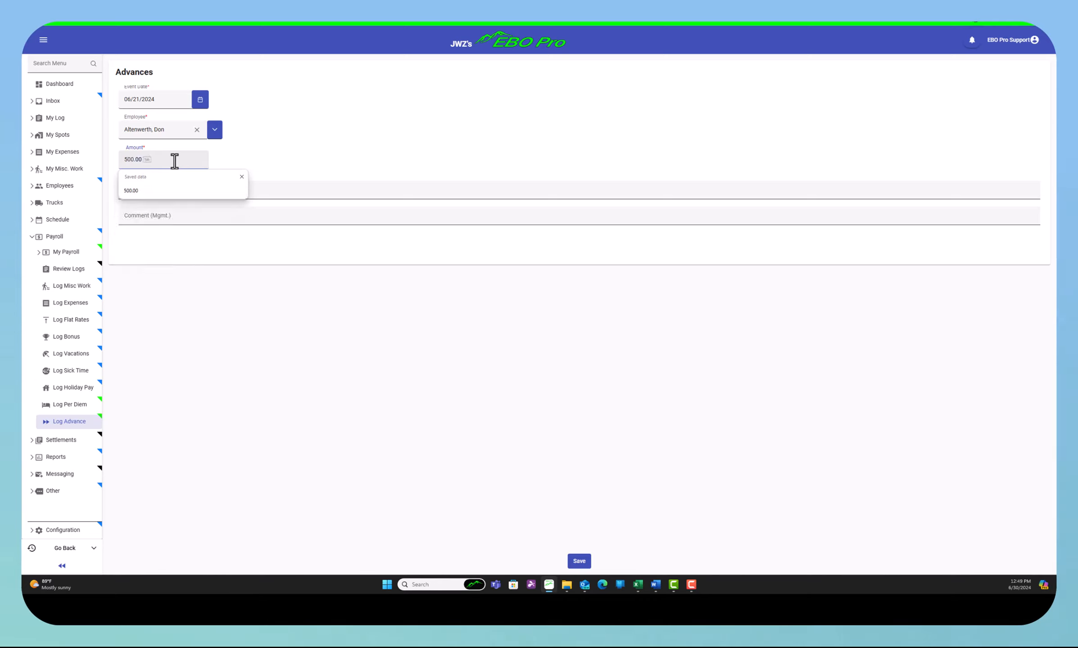
Step: Enter the comment "loan to be paid back in 5 pmts" on the advance and save it
left_click(150, 193)
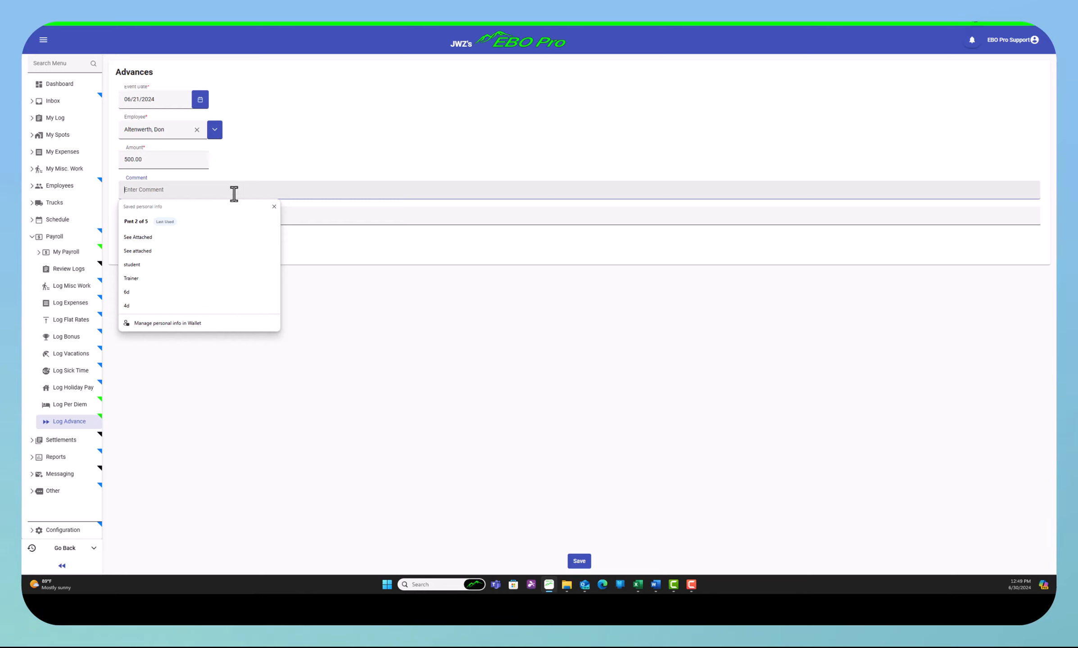
left_click(283, 172)
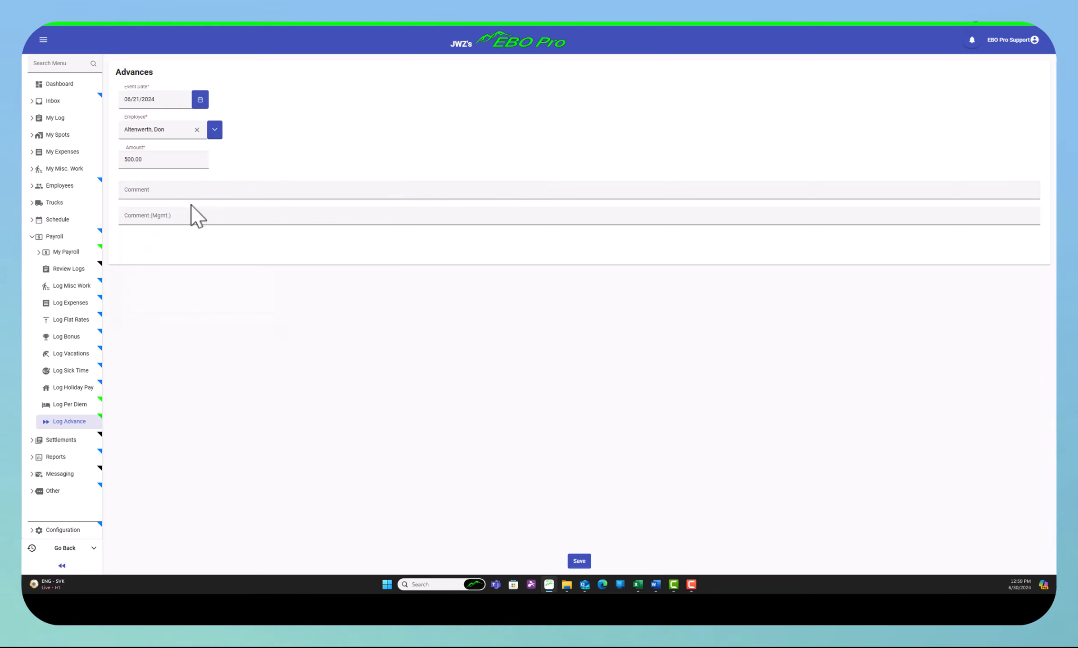
left_click(156, 219)
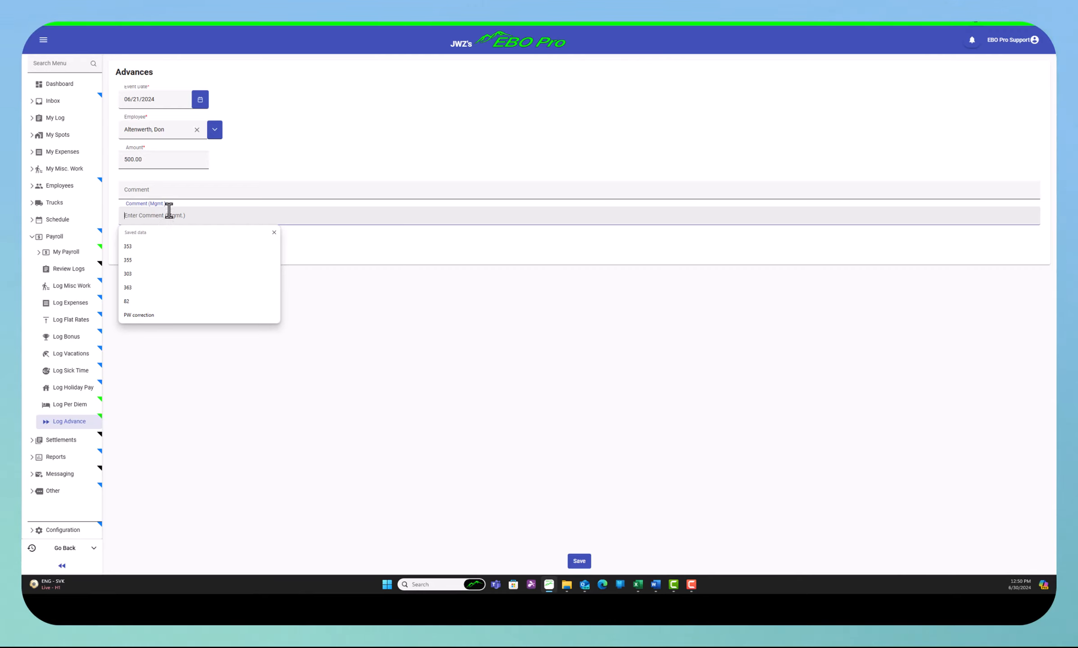
left_click(142, 185)
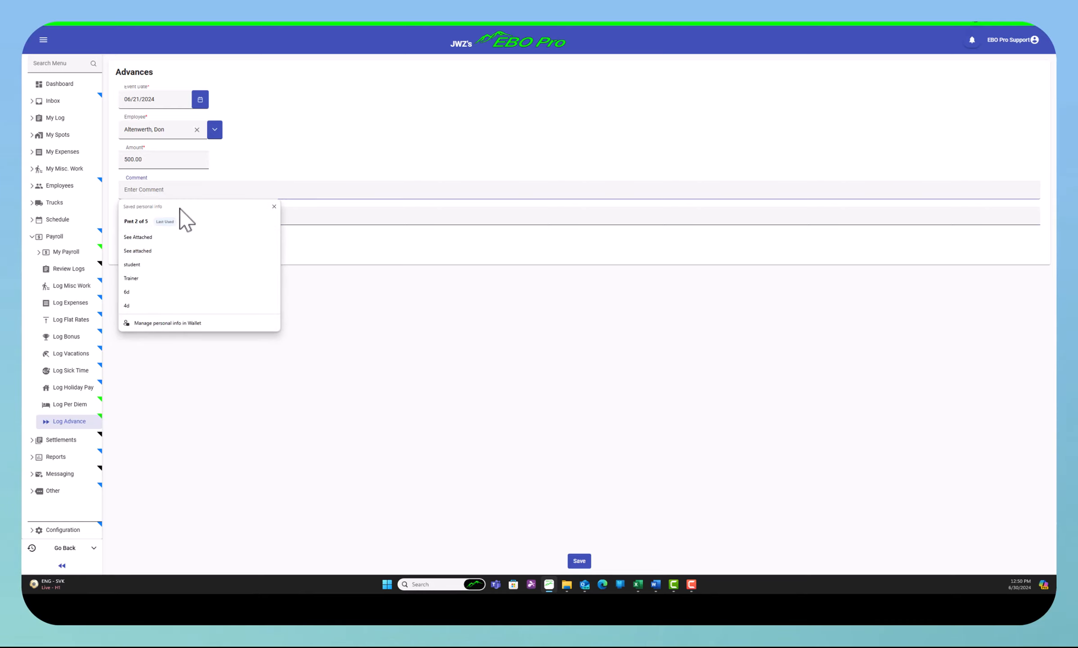
type("loan to be paid back in 5 pmts")
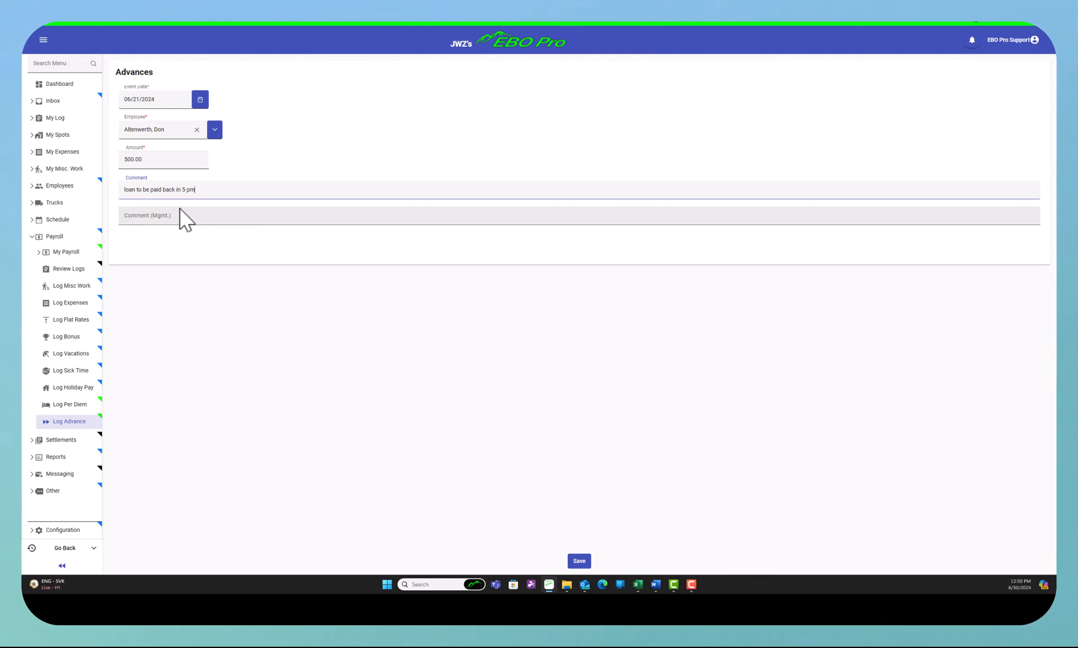
left_click(582, 562)
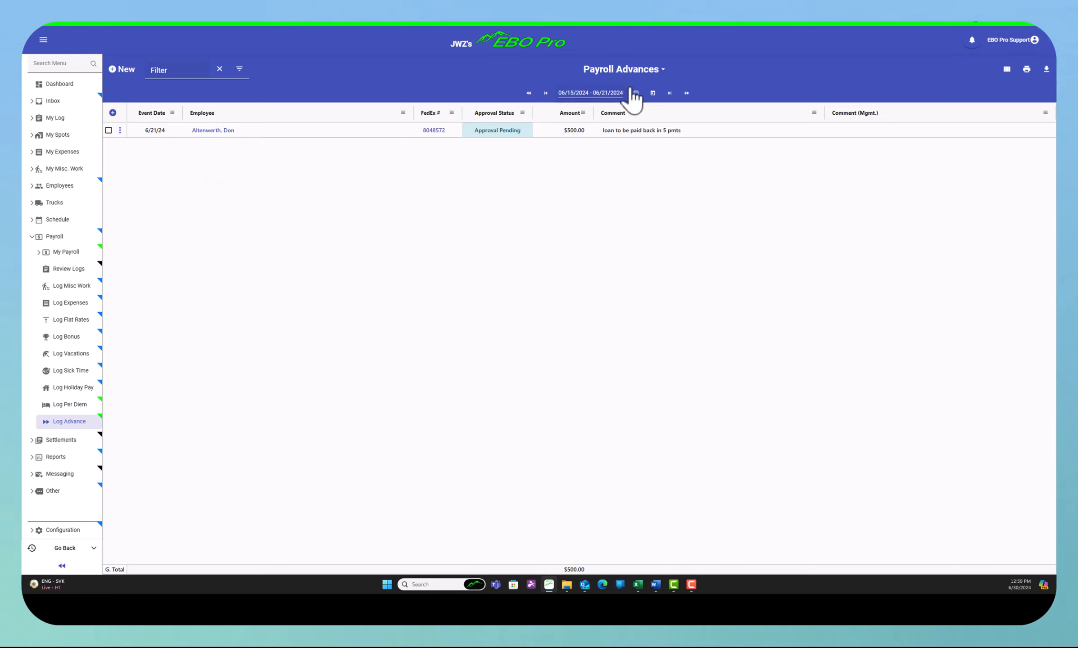
Step: Move the advances list forward to the week 06/22/2024 - 06/28/2024 and start a new advance with event date 07/01/2024
left_click(670, 94)
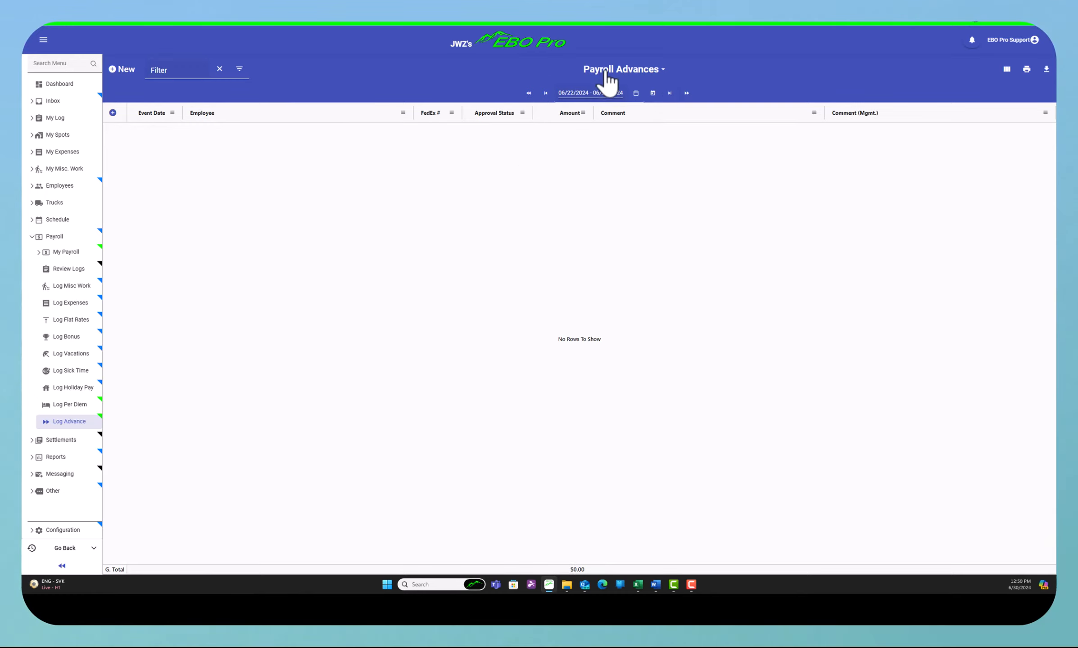
left_click(118, 70)
left_click(200, 100)
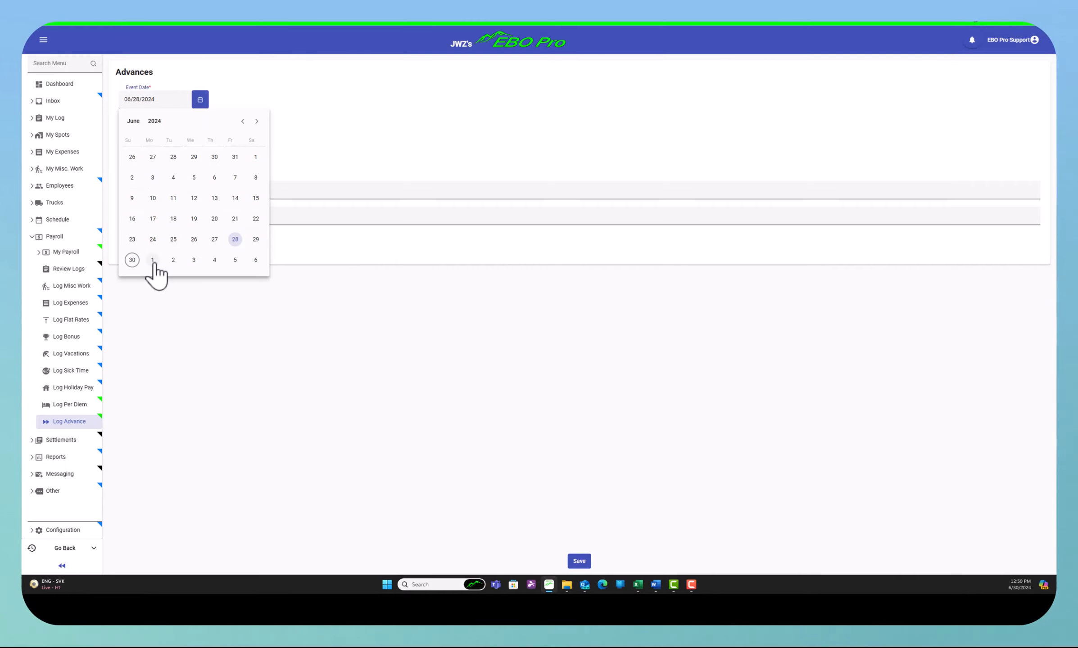
left_click(257, 123)
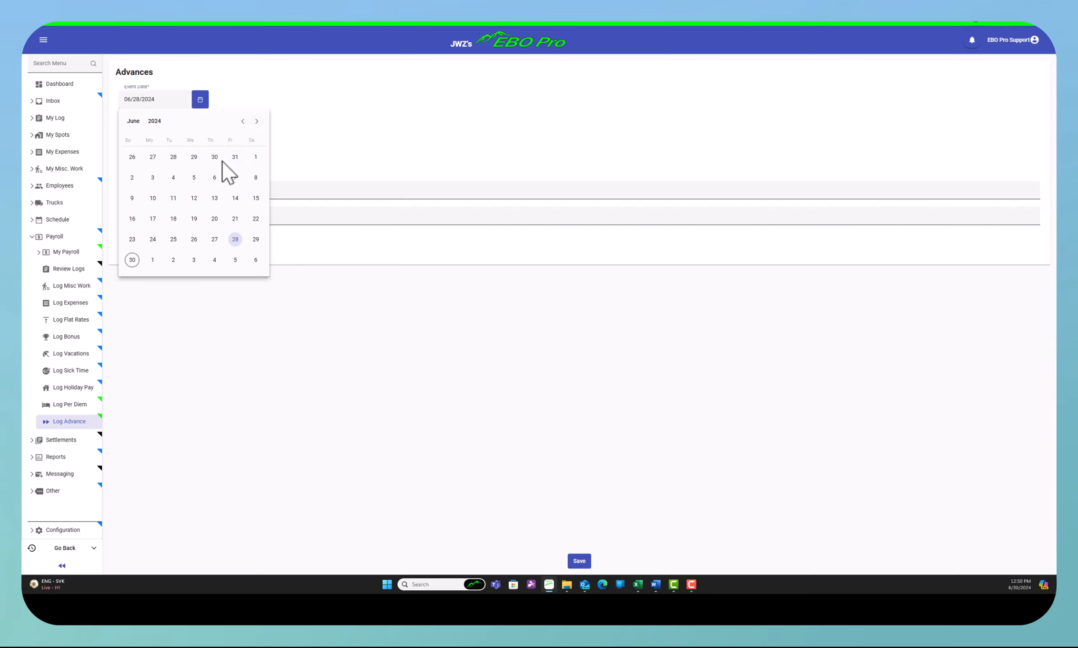
left_click(257, 122)
left_click(153, 158)
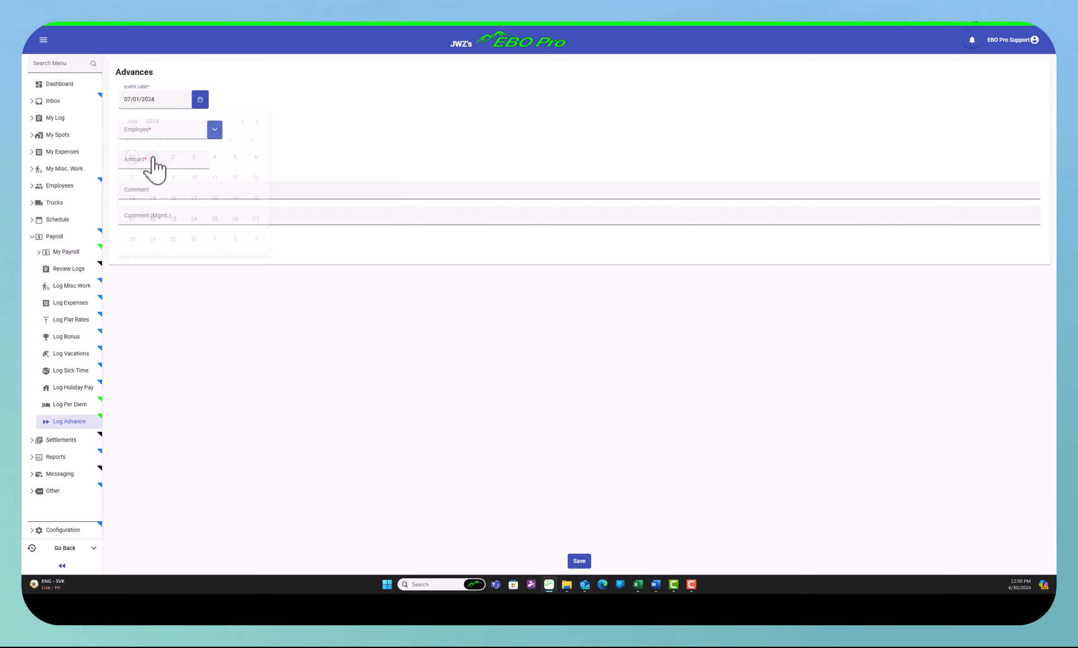
Step: Assign the 07/01/2024 entry to the employee who received the loan, with an amount of -100.00
left_click(154, 133)
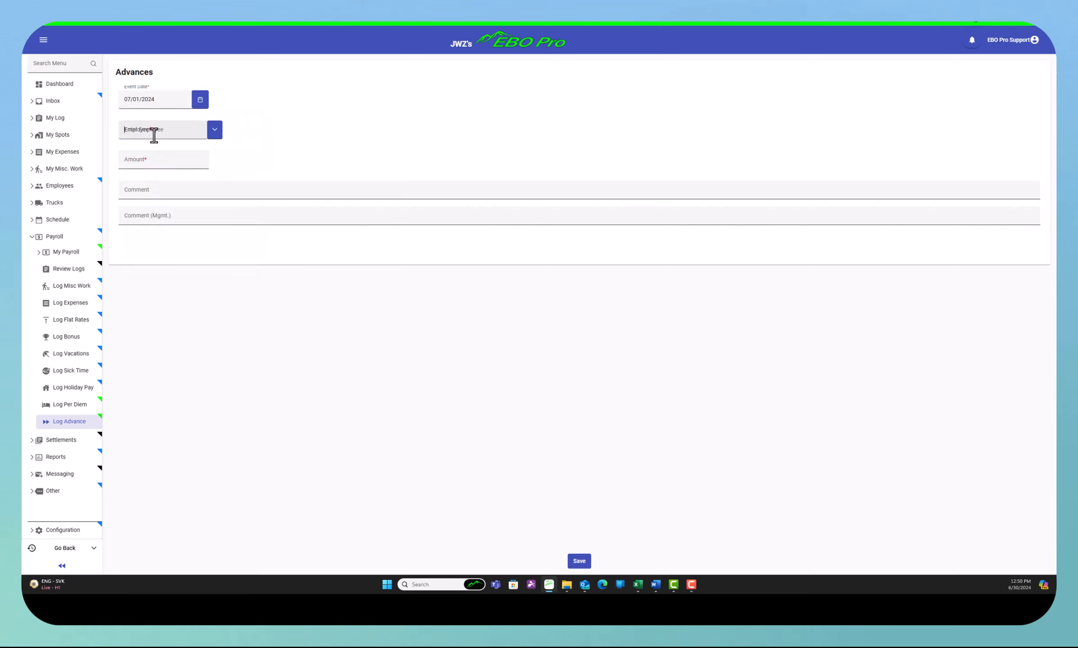
left_click(213, 135)
left_click(179, 165)
left_click(205, 166)
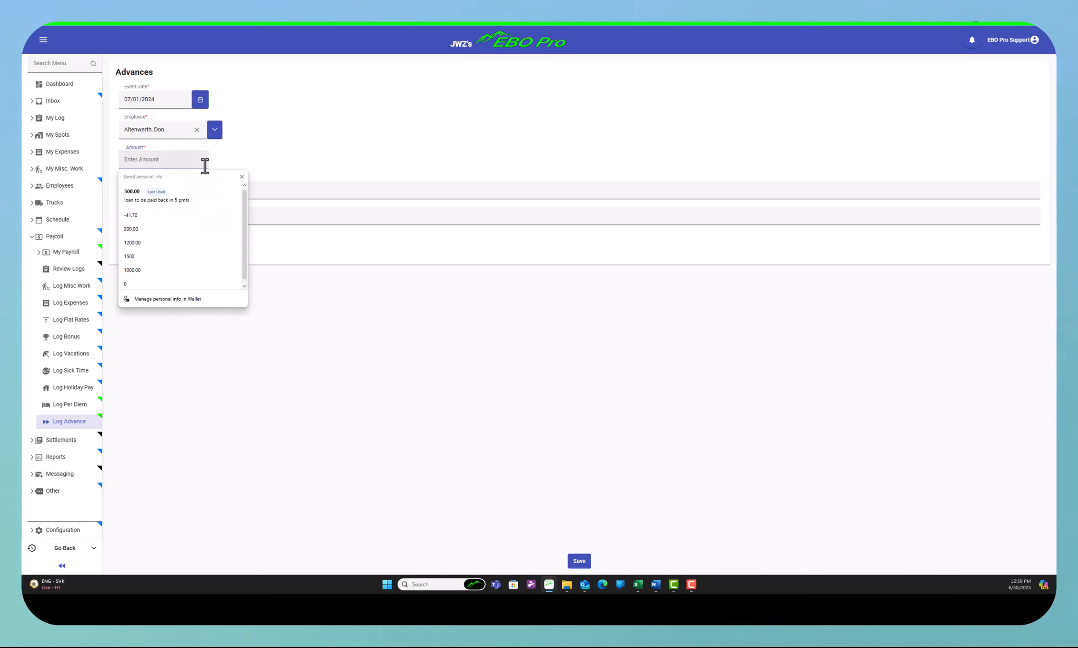
type("-100.00")
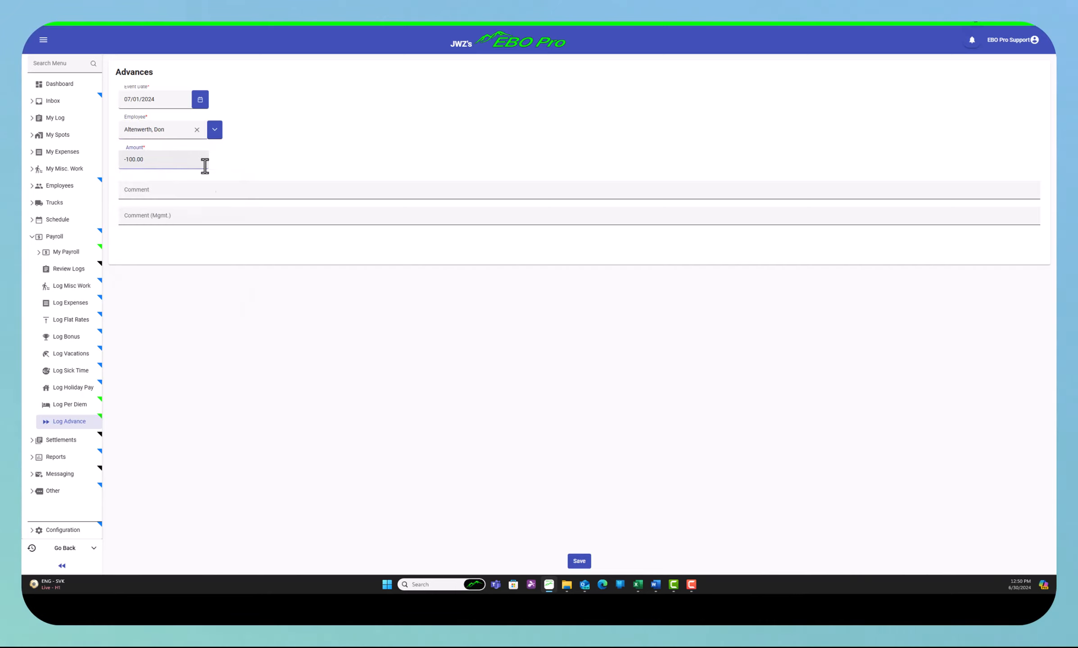
Step: Enter the comment "Pmt 1 of 5" on the repayment entry and save it
left_click(173, 192)
type("Pm")
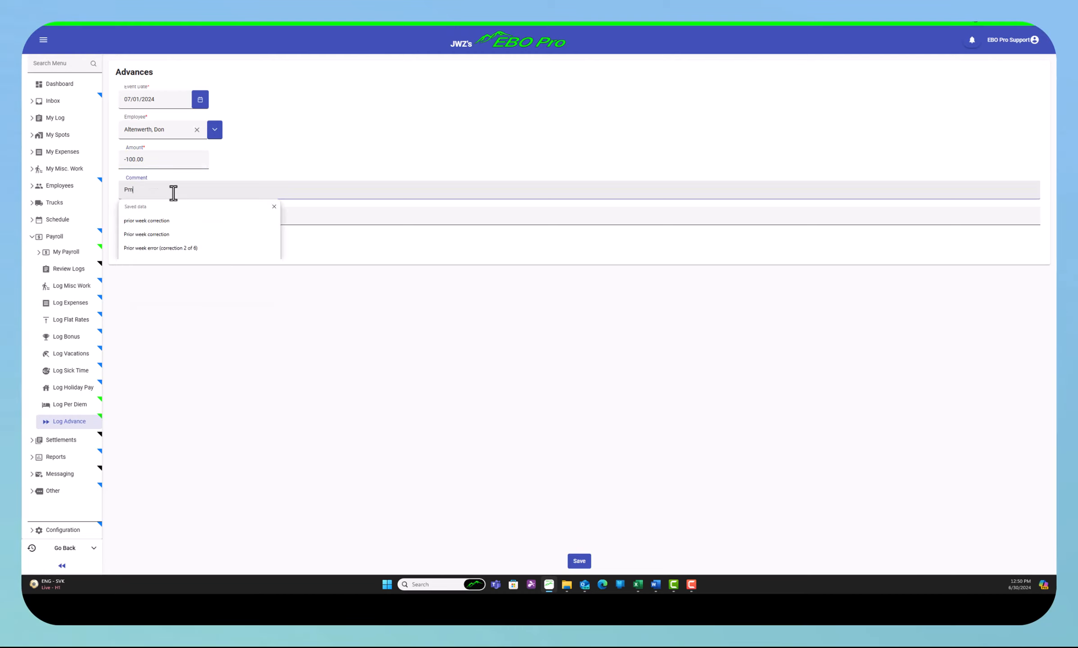
type("t 1 of 5")
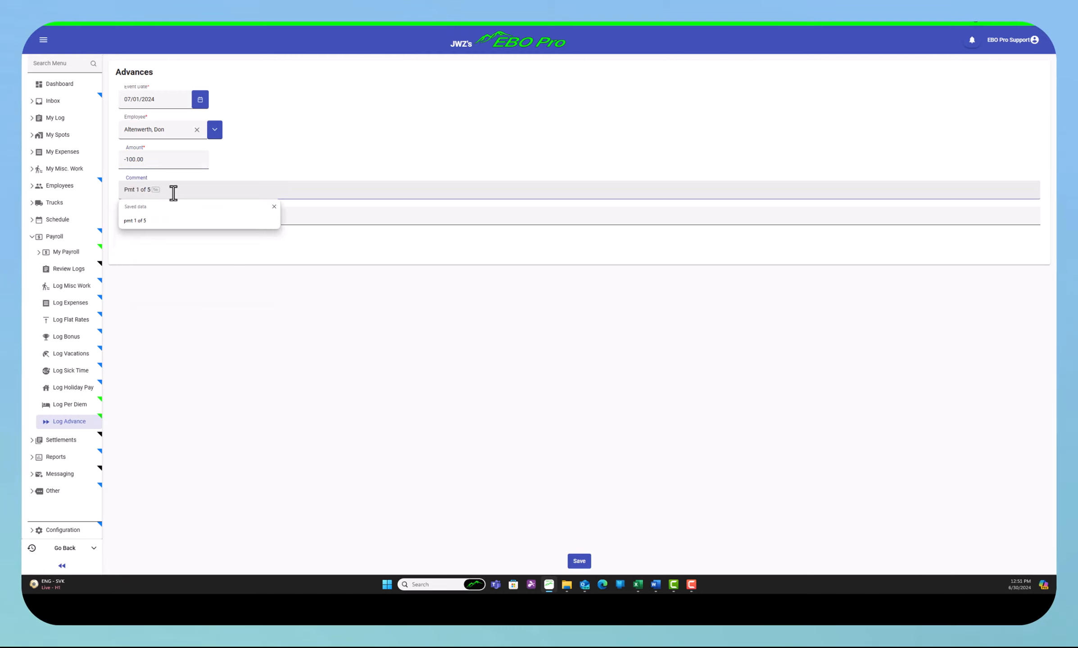
left_click(257, 335)
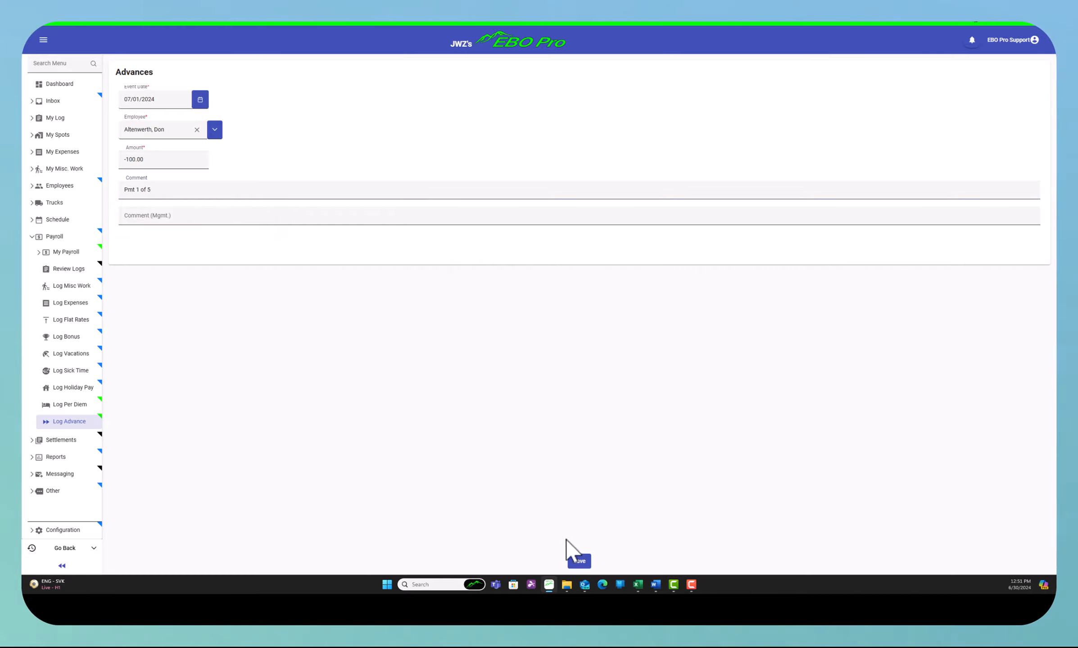
left_click(579, 562)
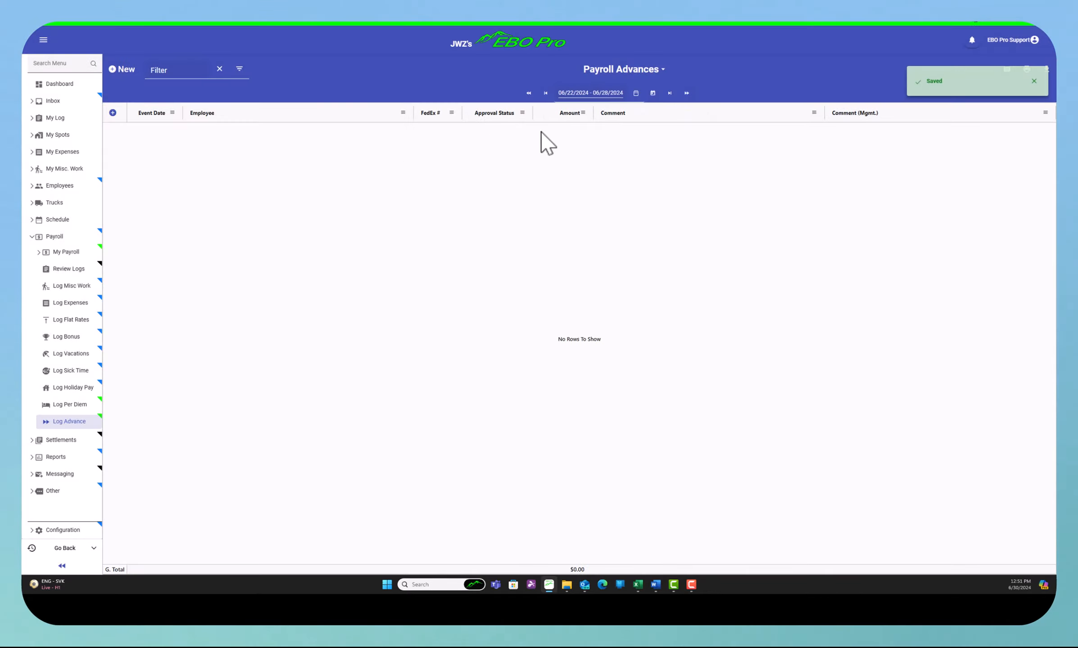
Step: Move the advances list forward to the week 06/29/2024 - 07/05/2024 and start a new advance with event date 07/08/2024
left_click(670, 93)
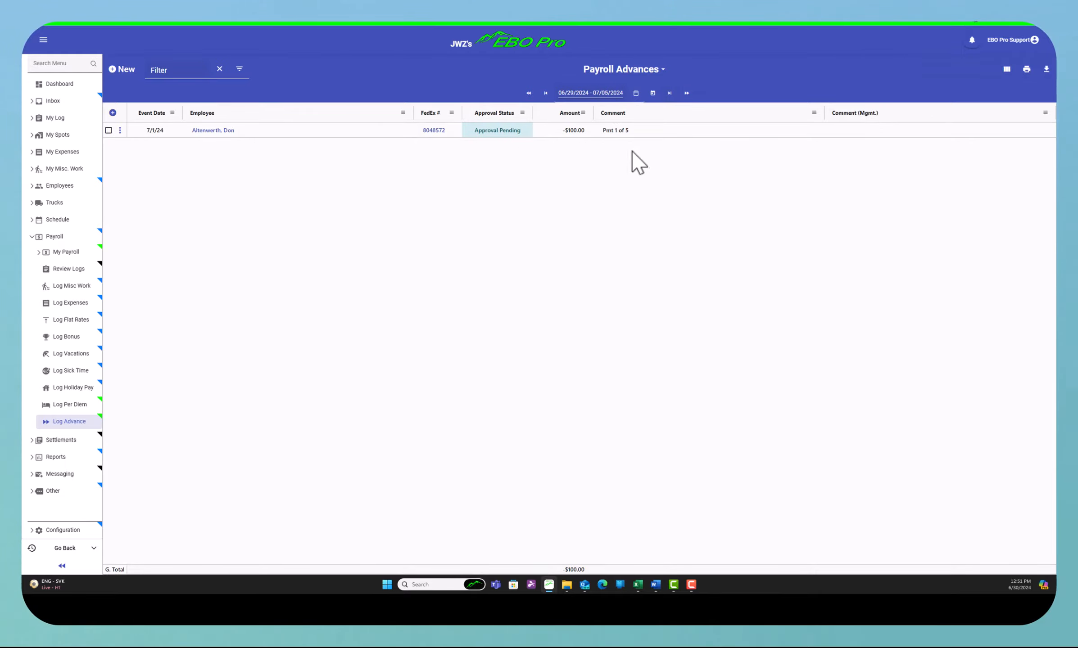
left_click(119, 69)
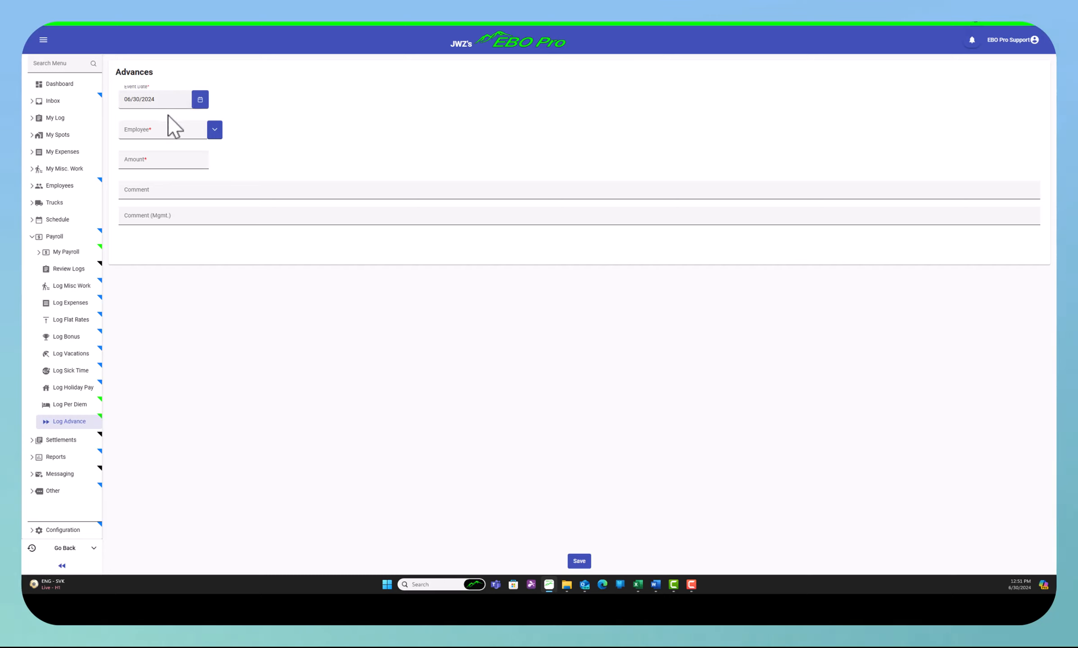
left_click(200, 99)
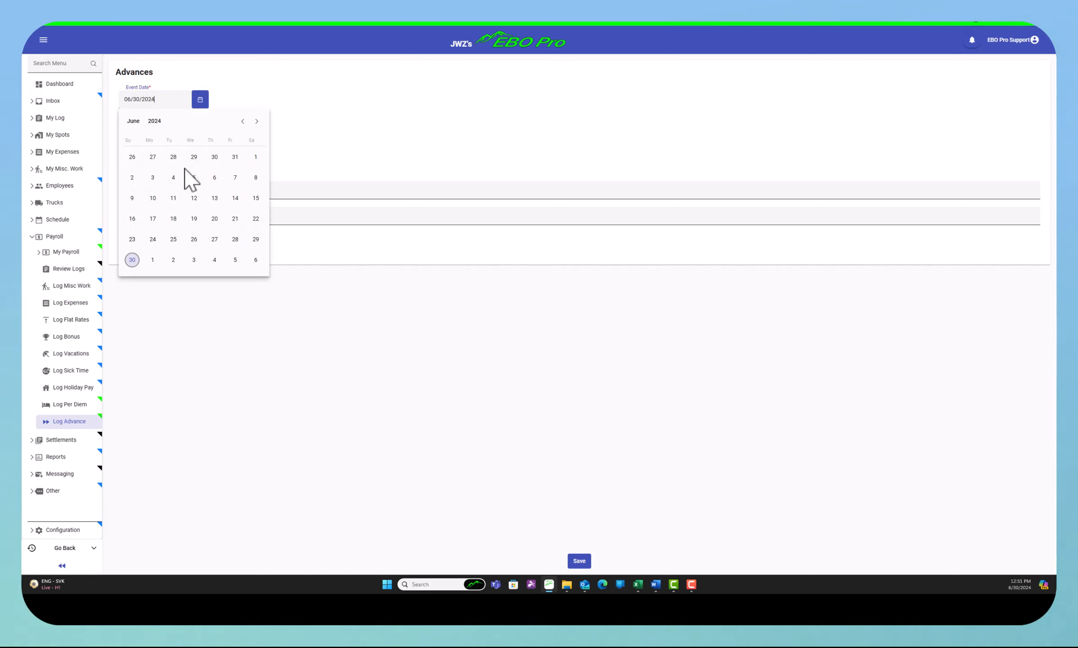
left_click(256, 122)
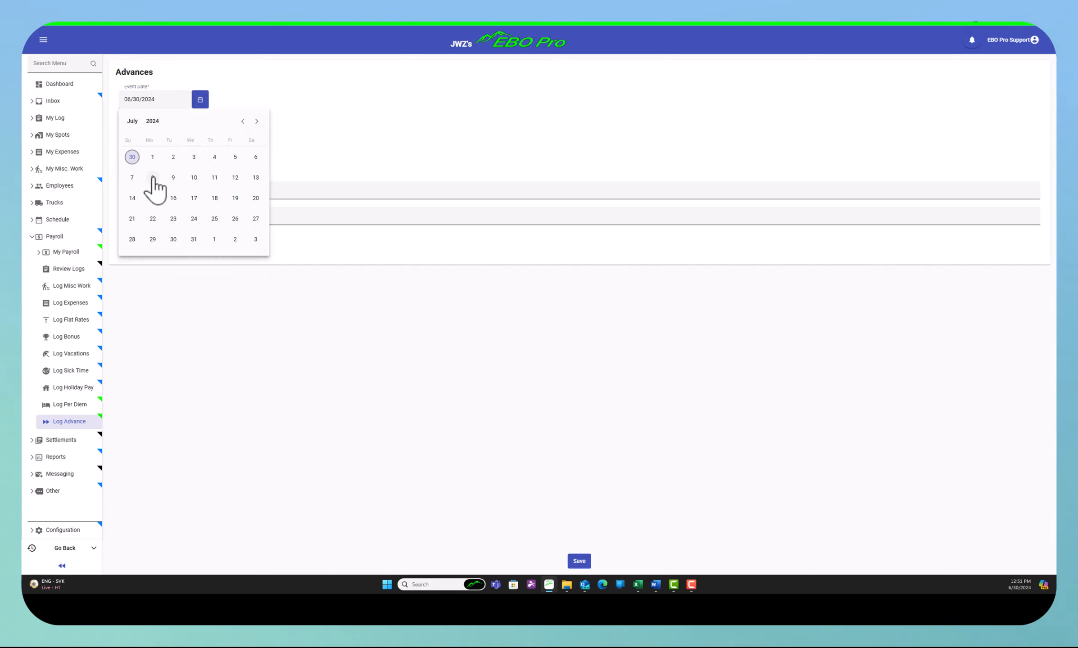
left_click(152, 178)
Step: Assign the 07/08/2024 entry to the same employee as the loan, with an amount of -100.00
left_click(148, 134)
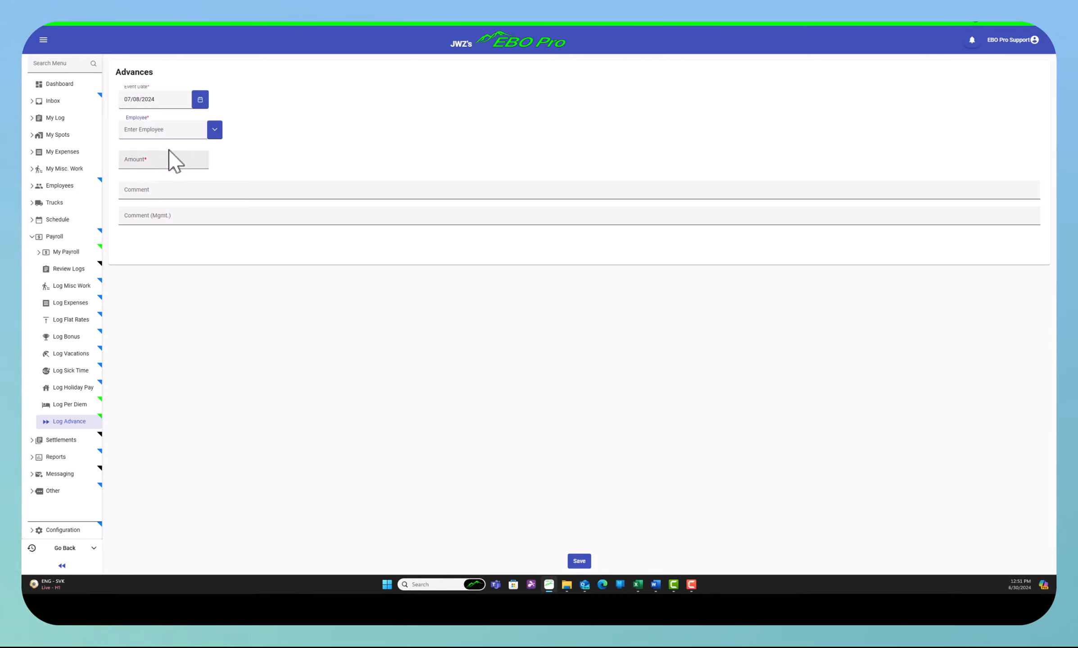
type("don")
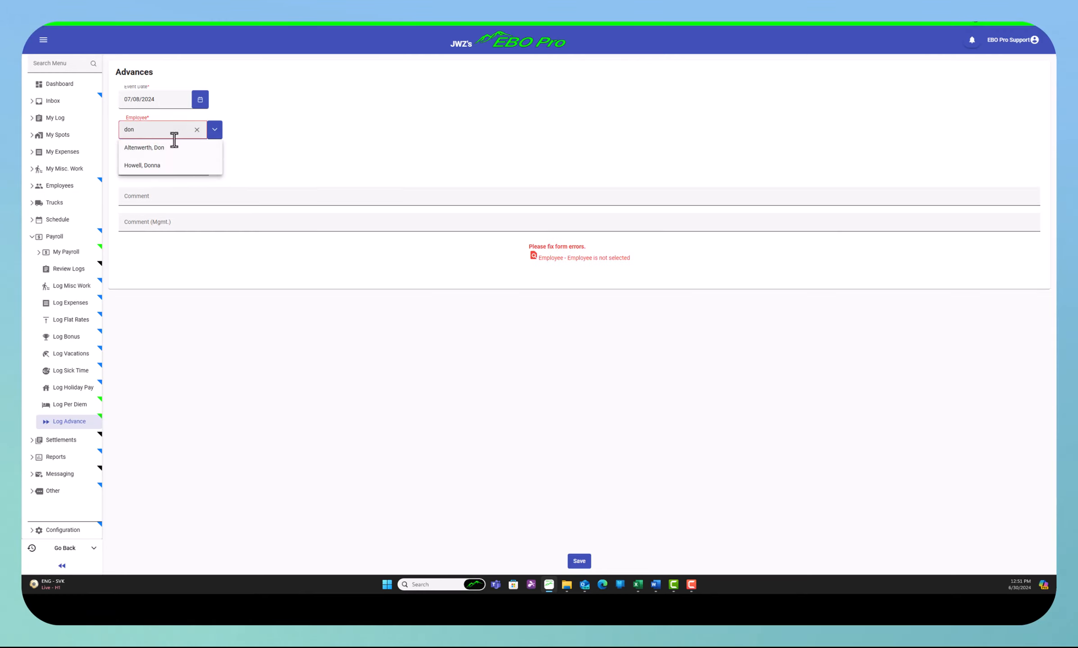
left_click(167, 149)
left_click(159, 160)
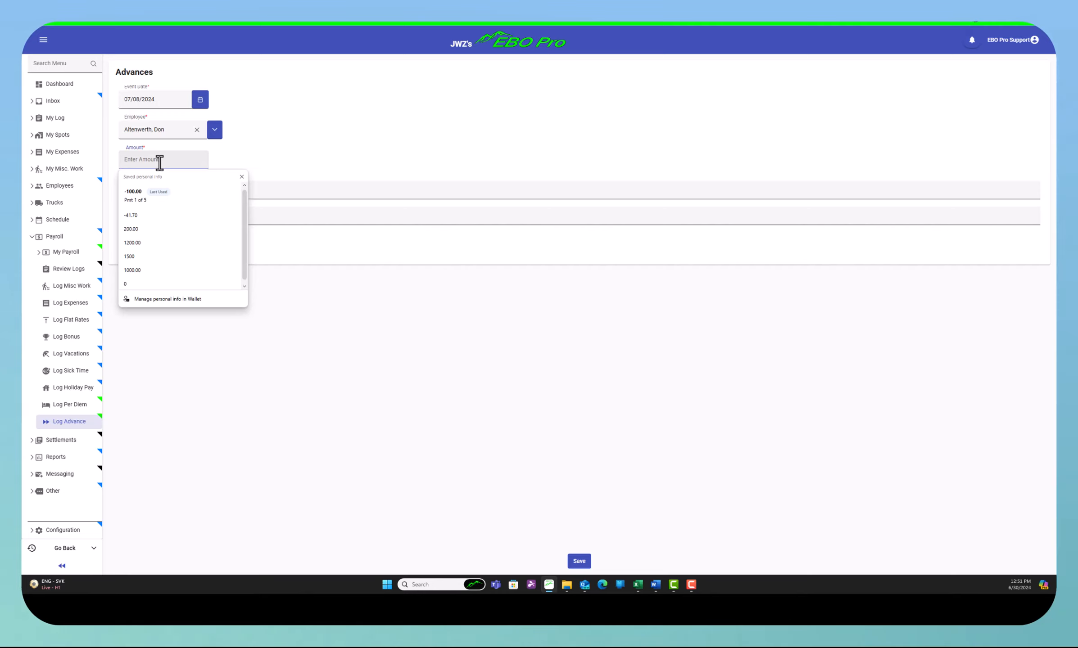
type("-100.00")
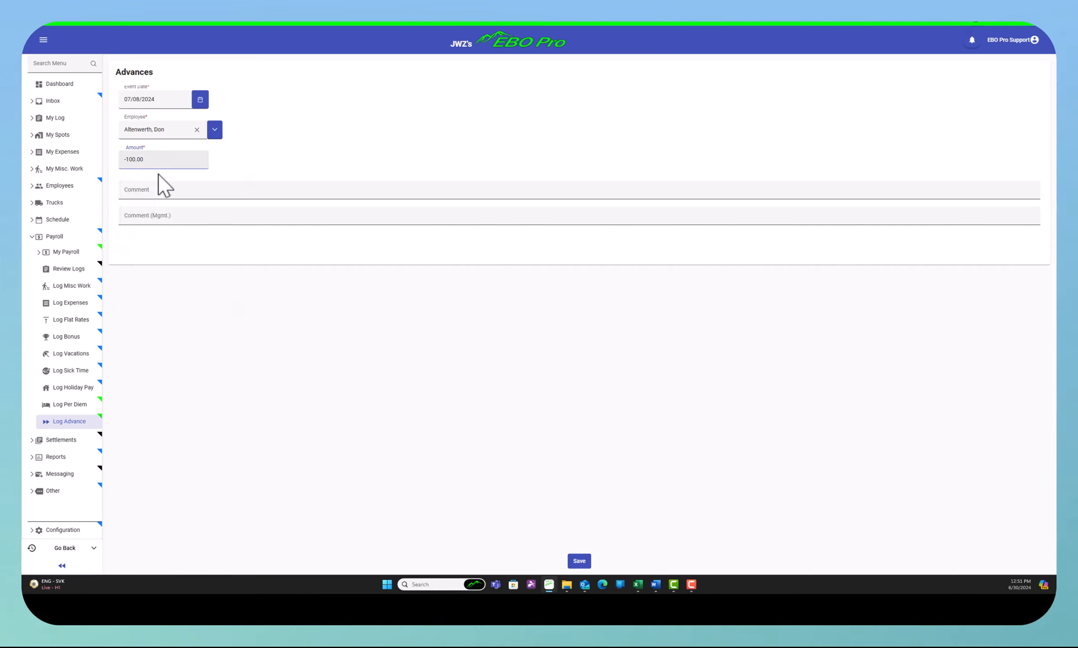
Step: Enter the comment "Pmt 2 of 5" on the second repayment entry and save it
left_click(150, 192)
type("Pmt ")
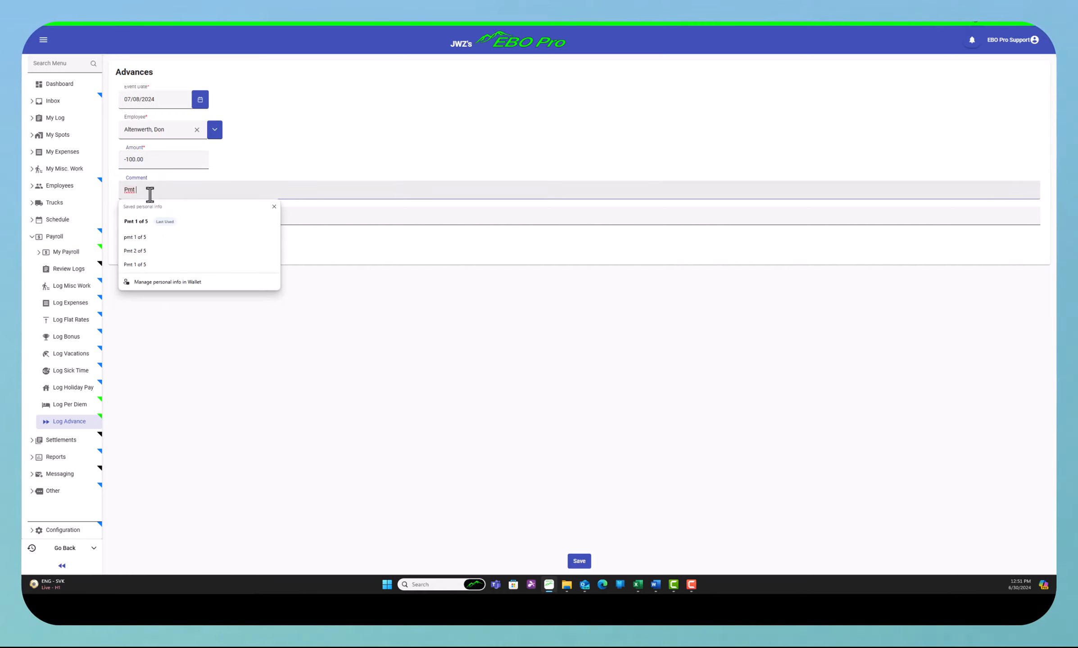
type("2 of 5")
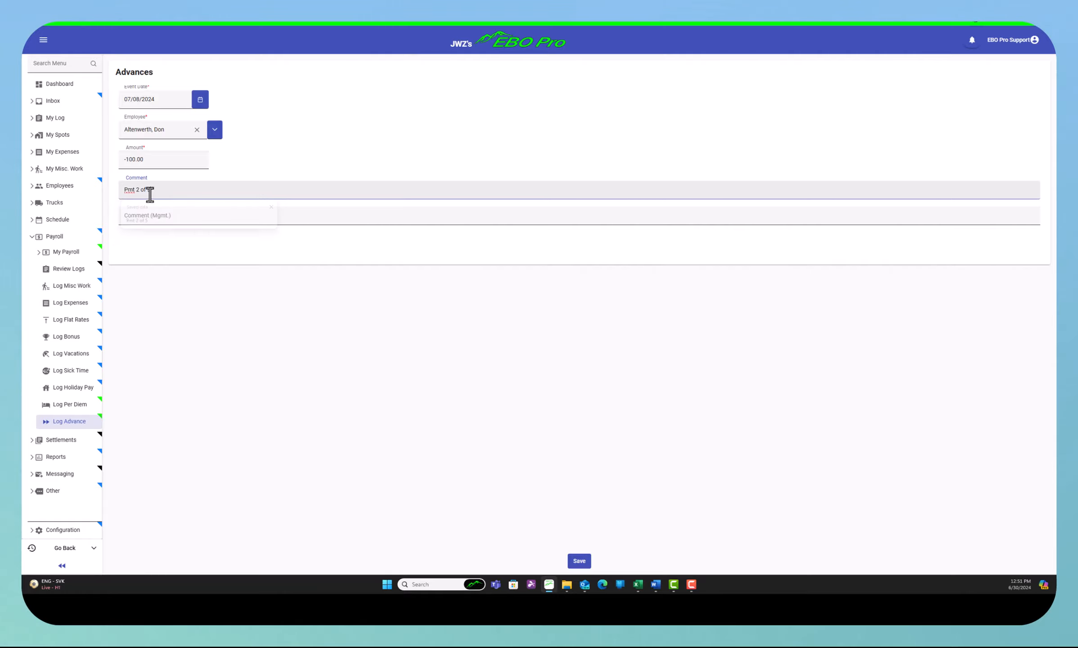
left_click(578, 562)
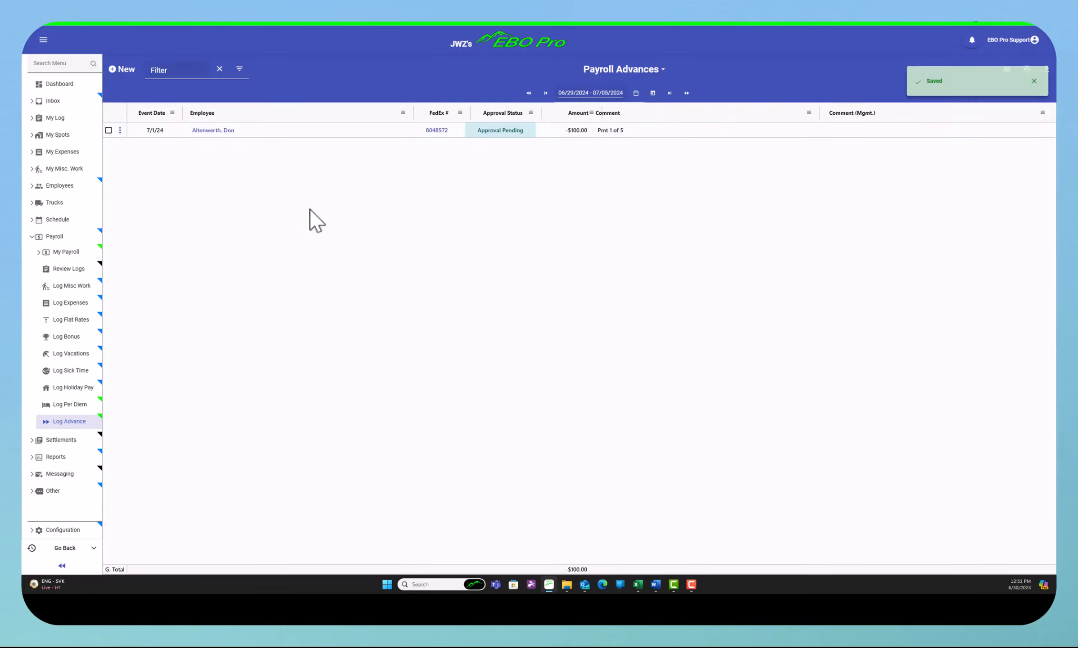
Step: Start another new advance entry and set its event date to 07/15/2024
left_click(118, 75)
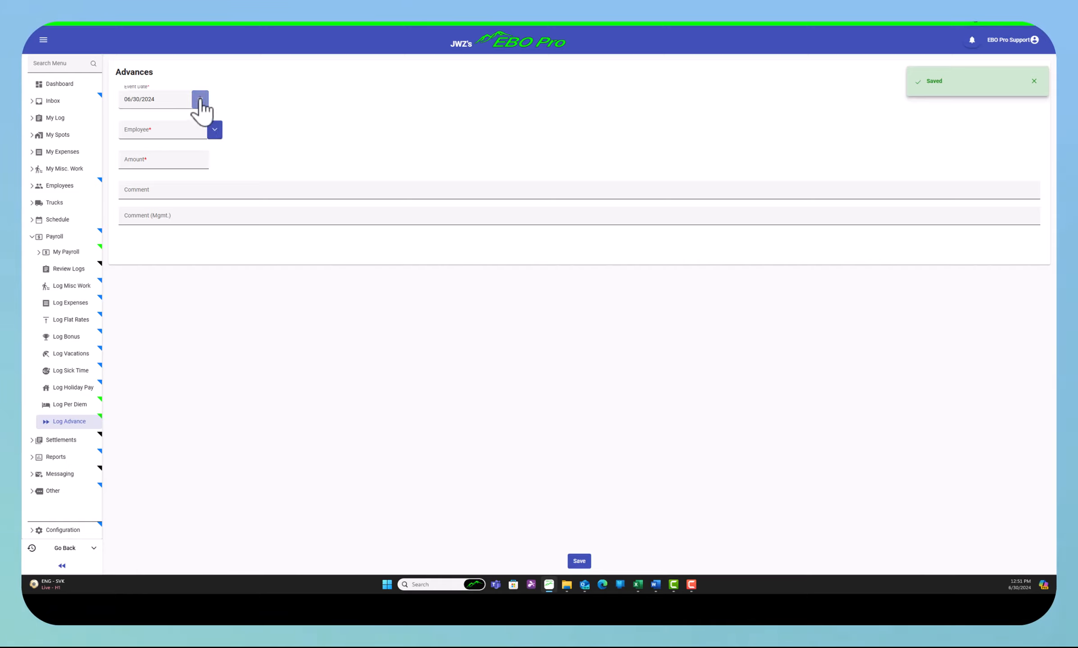
left_click(200, 101)
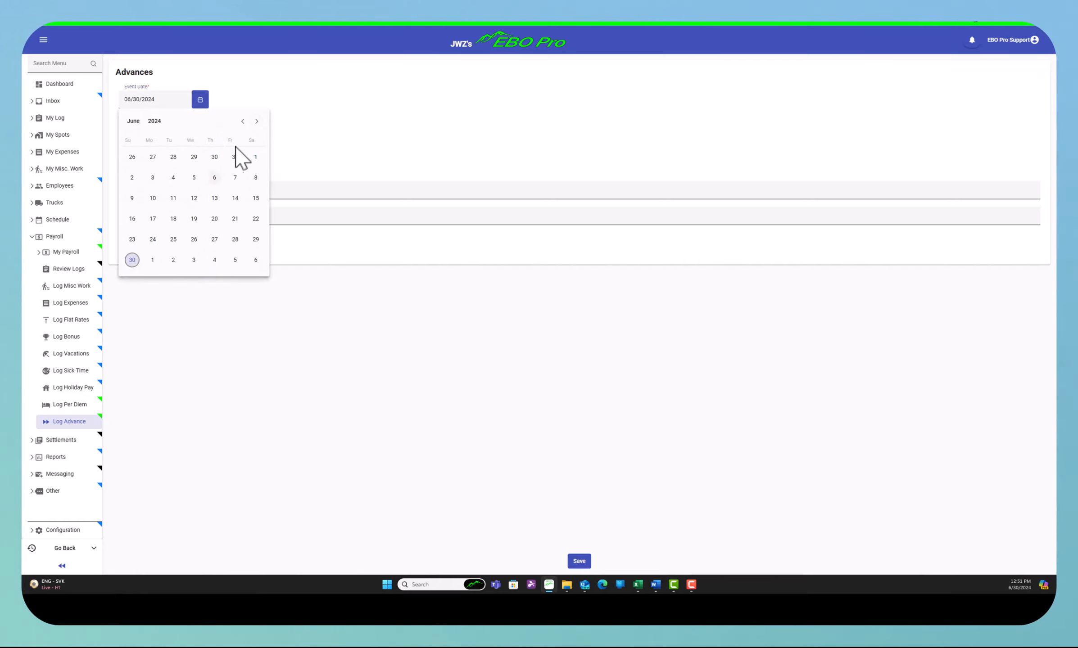
left_click(256, 121)
left_click(154, 198)
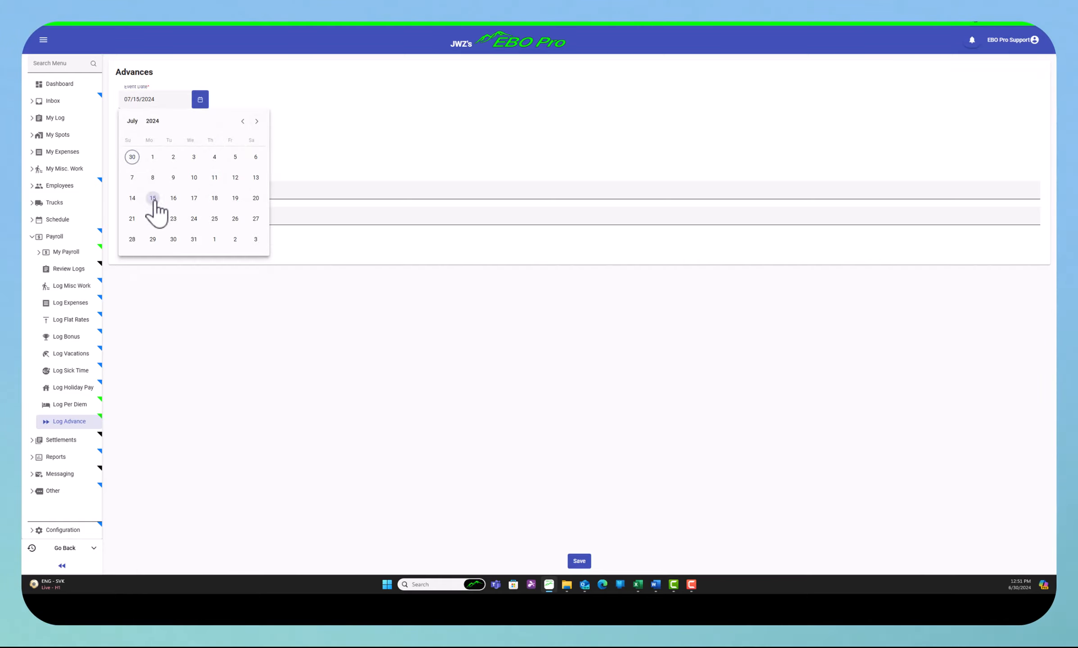
Step: Assign the 07/15/2024 entry to the same employee as the loan, with an amount of -100.00
left_click(157, 134)
type("d")
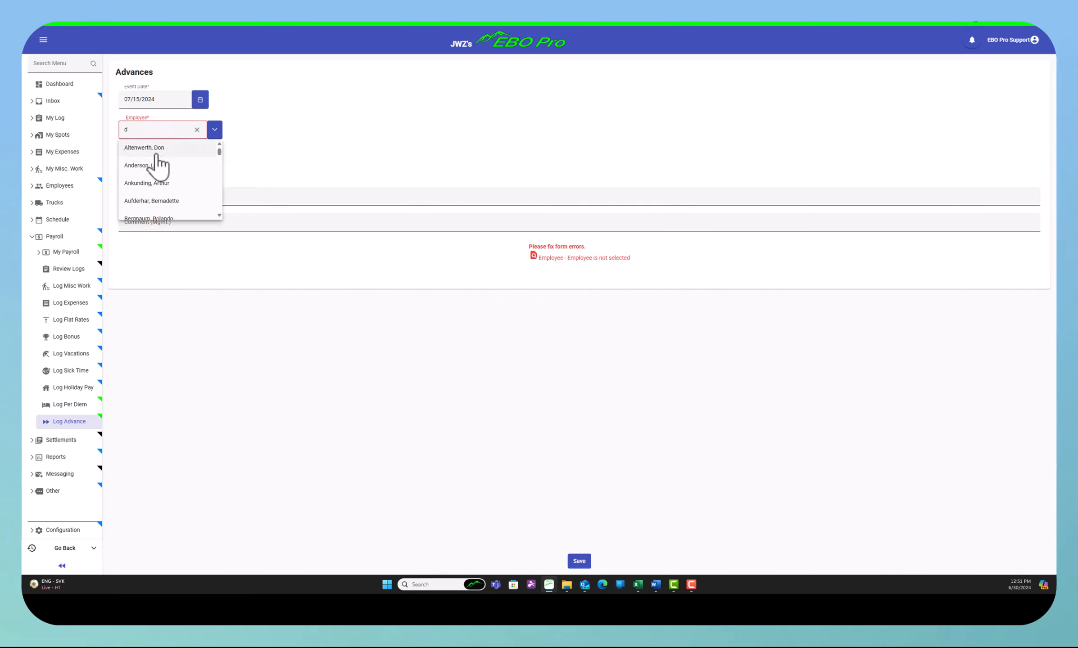
left_click(155, 148)
left_click(157, 160)
type("-100.00")
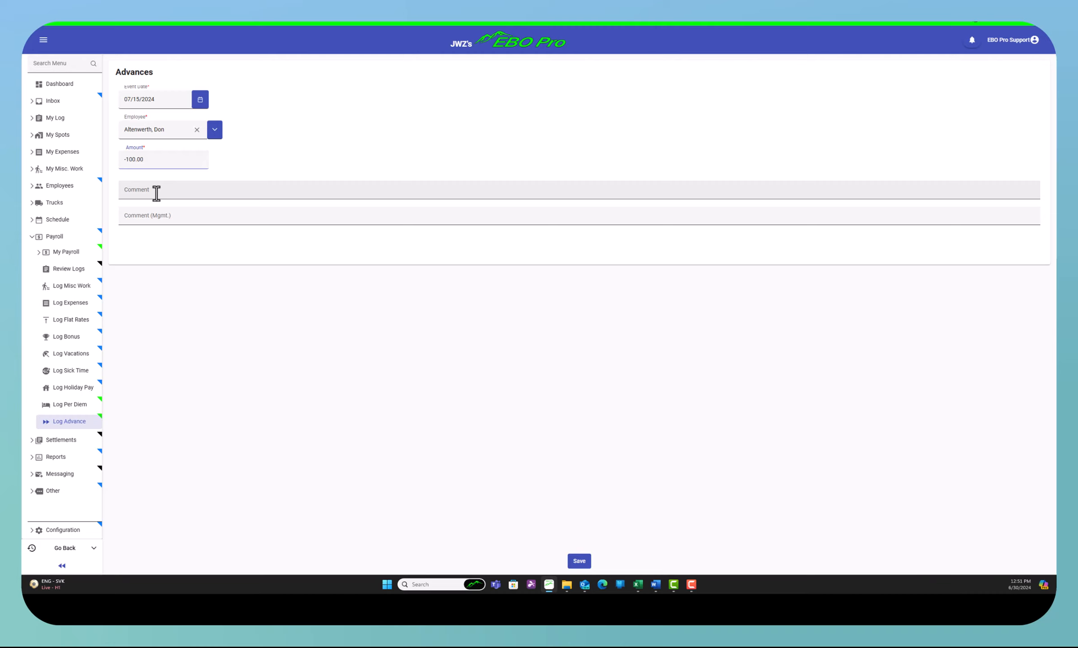
Step: Enter the comment "Pmt 3 of 5" on the third repayment entry and save it
left_click(156, 193)
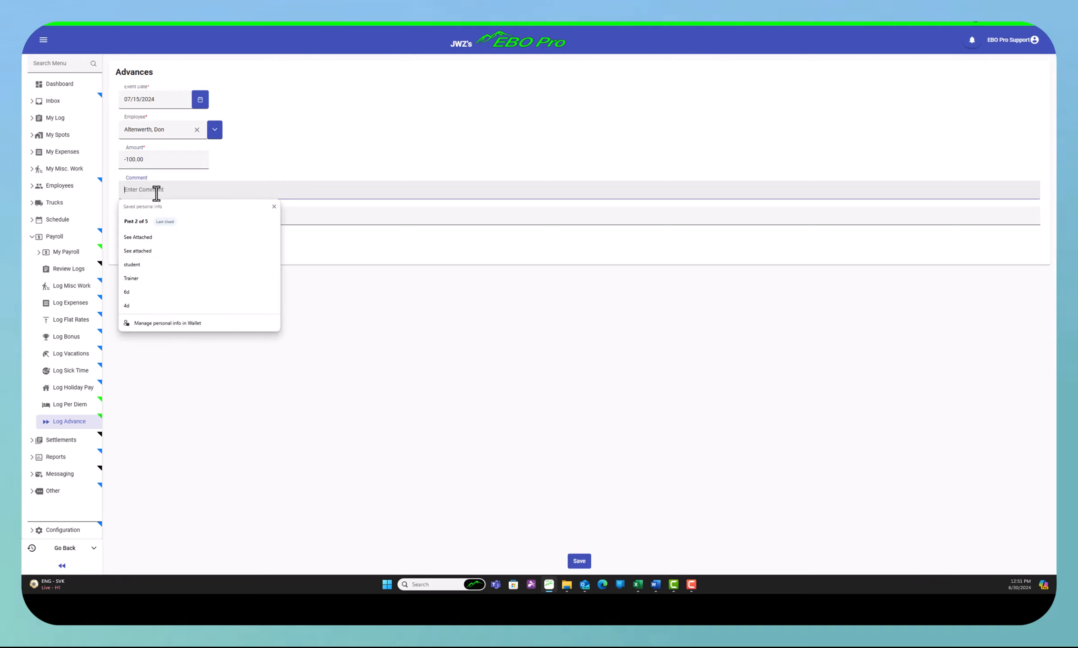
type("Pmt")
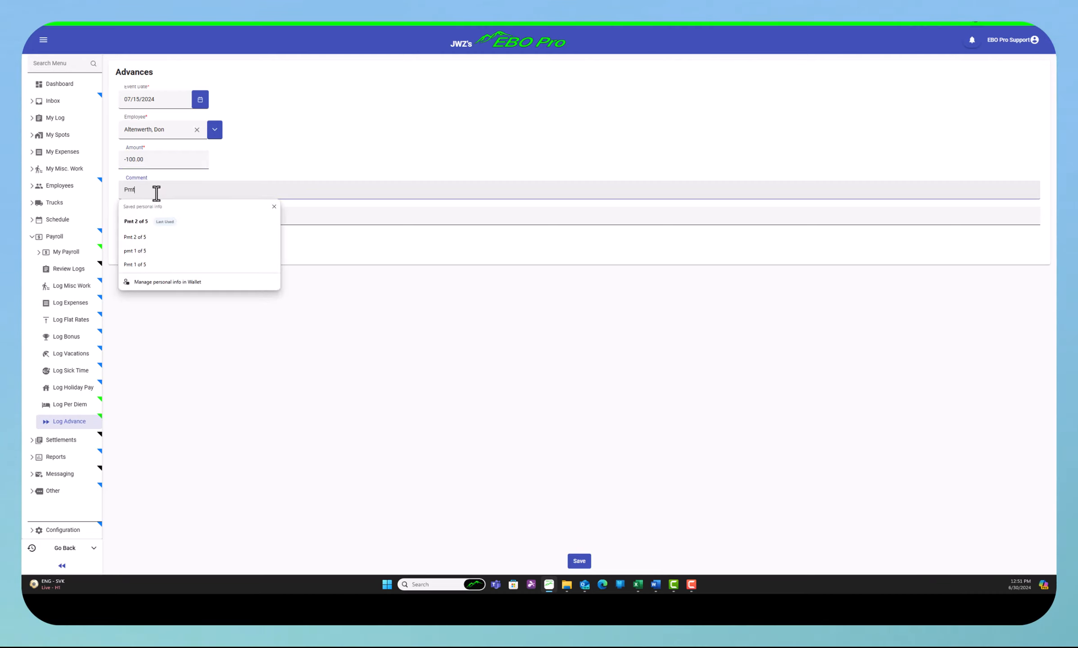
type(" 3 of 5")
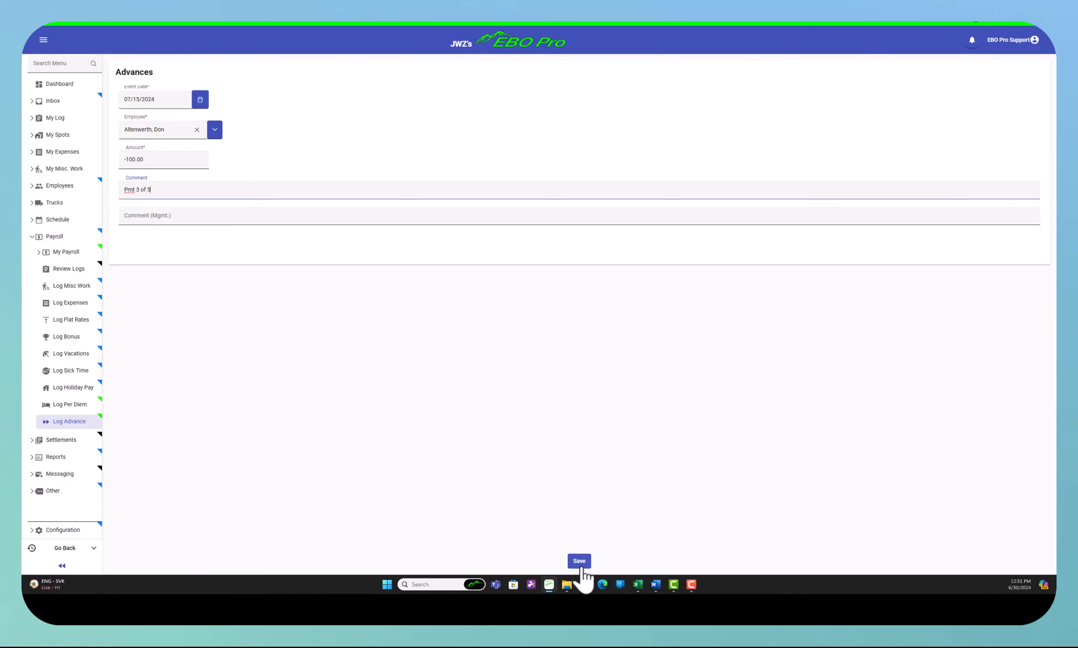
left_click(580, 564)
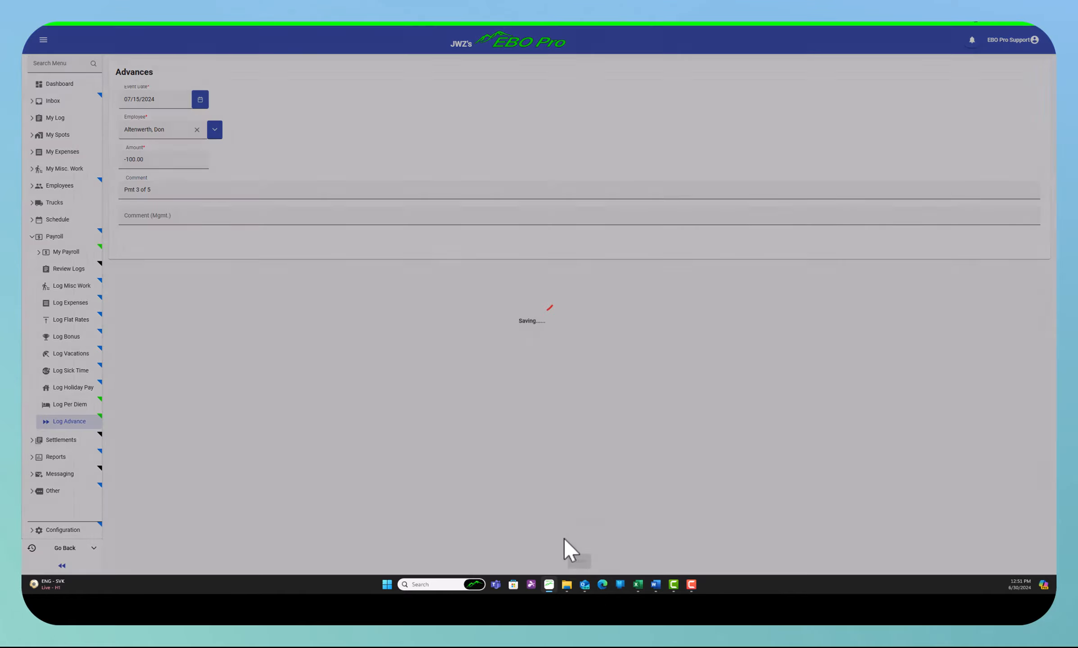
Step: Start another new advance entry and set its event date to 07/22/2024
left_click(117, 72)
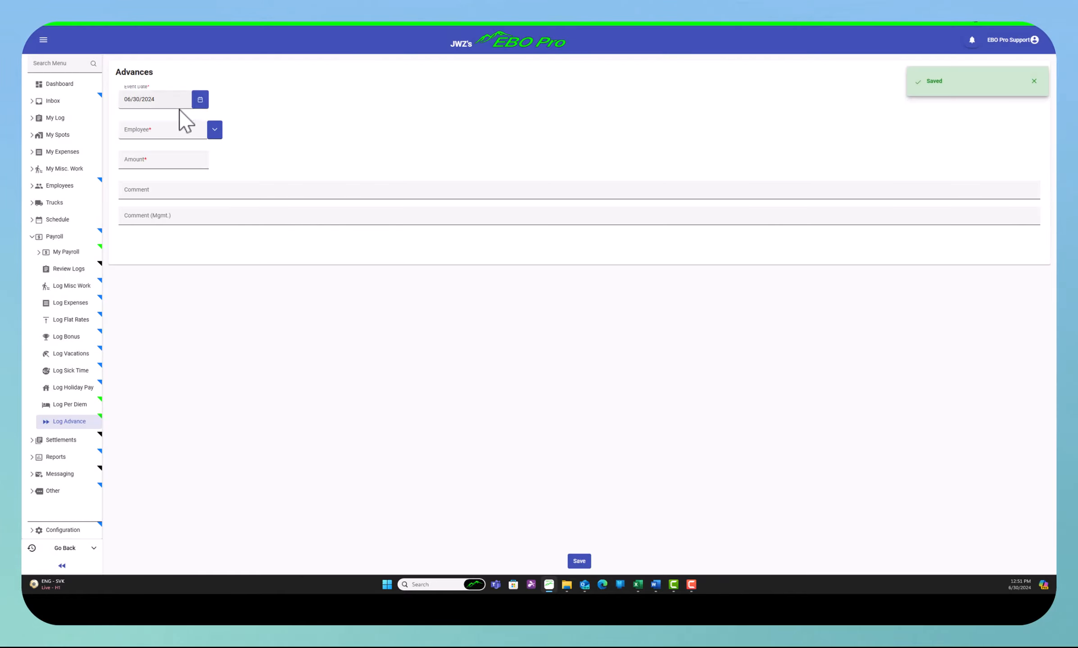
left_click(200, 99)
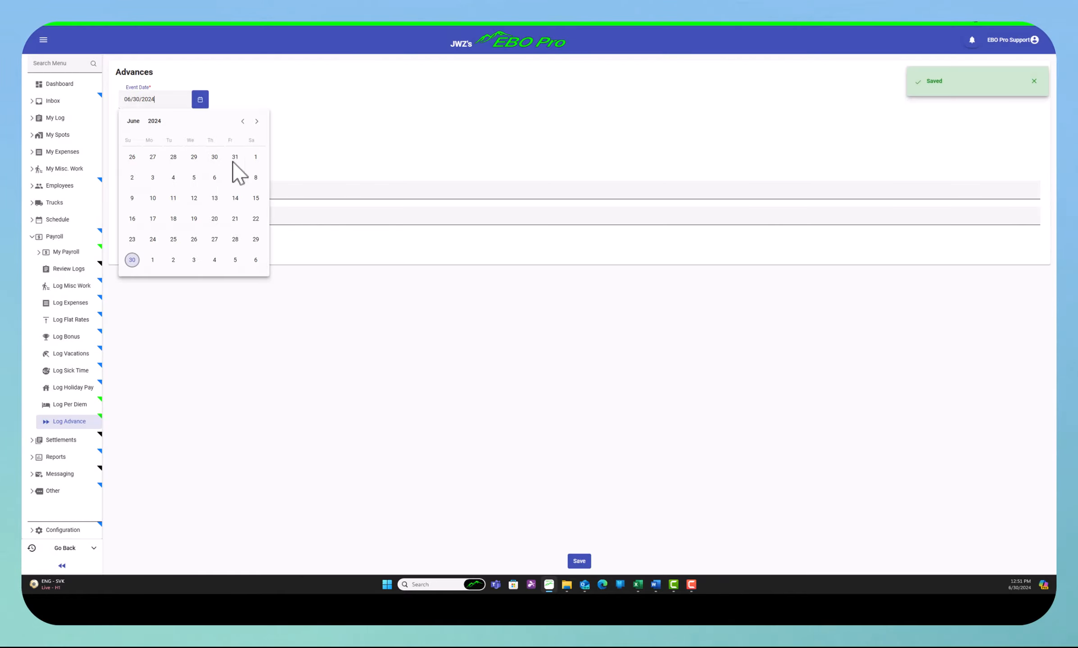
left_click(256, 121)
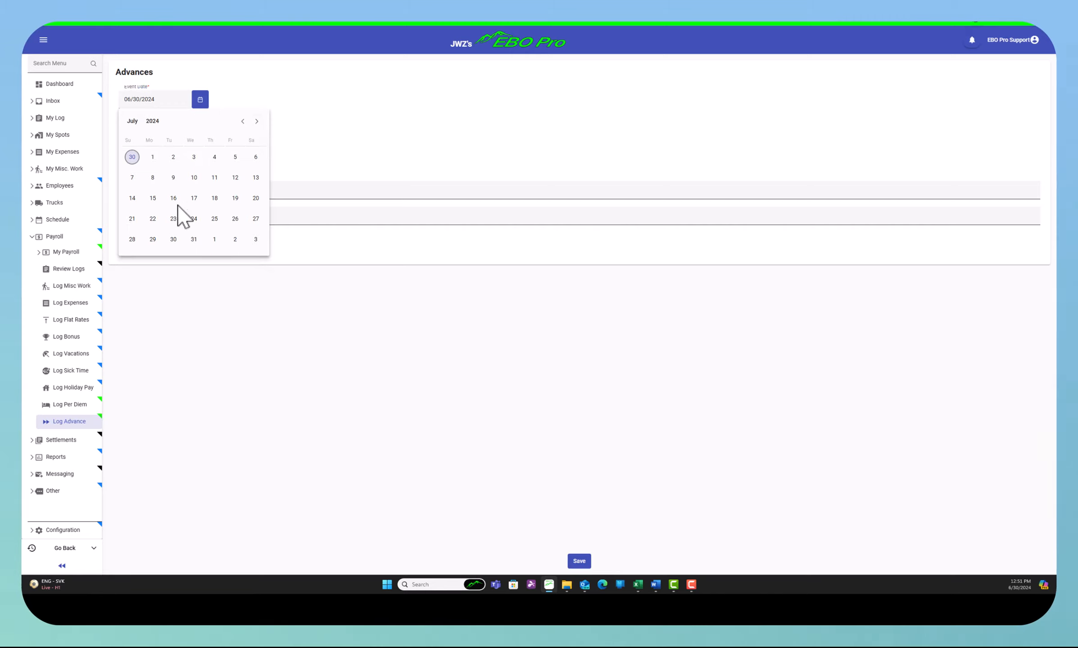
left_click(153, 219)
Step: Assign the 07/22/2024 entry to the same employee, with an amount of -100.00
left_click(150, 130)
type("don")
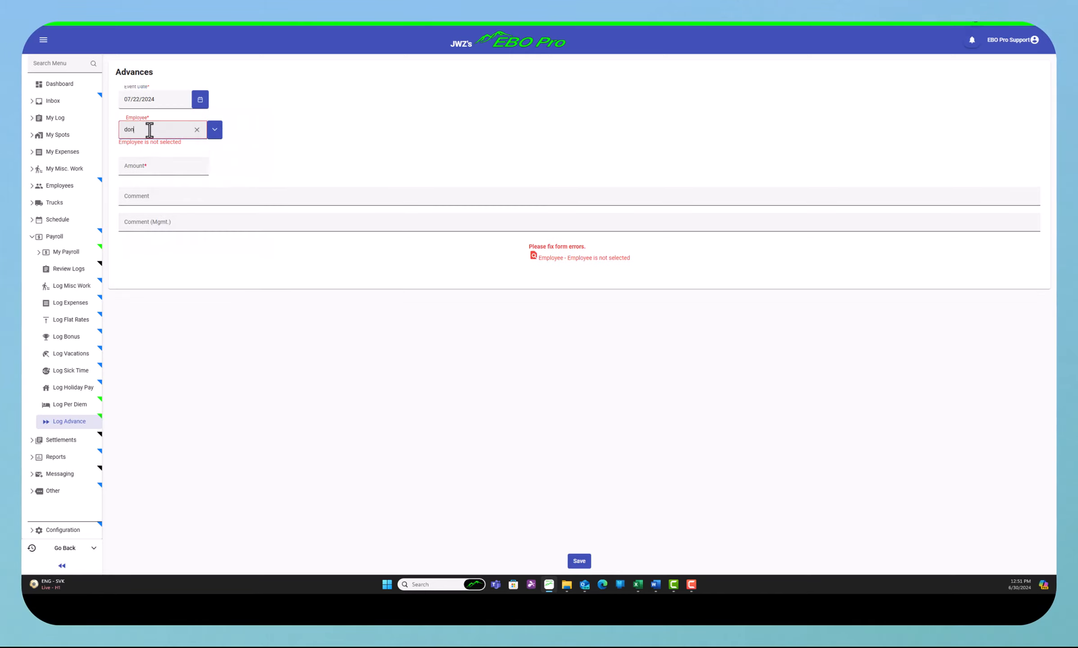
left_click(151, 143)
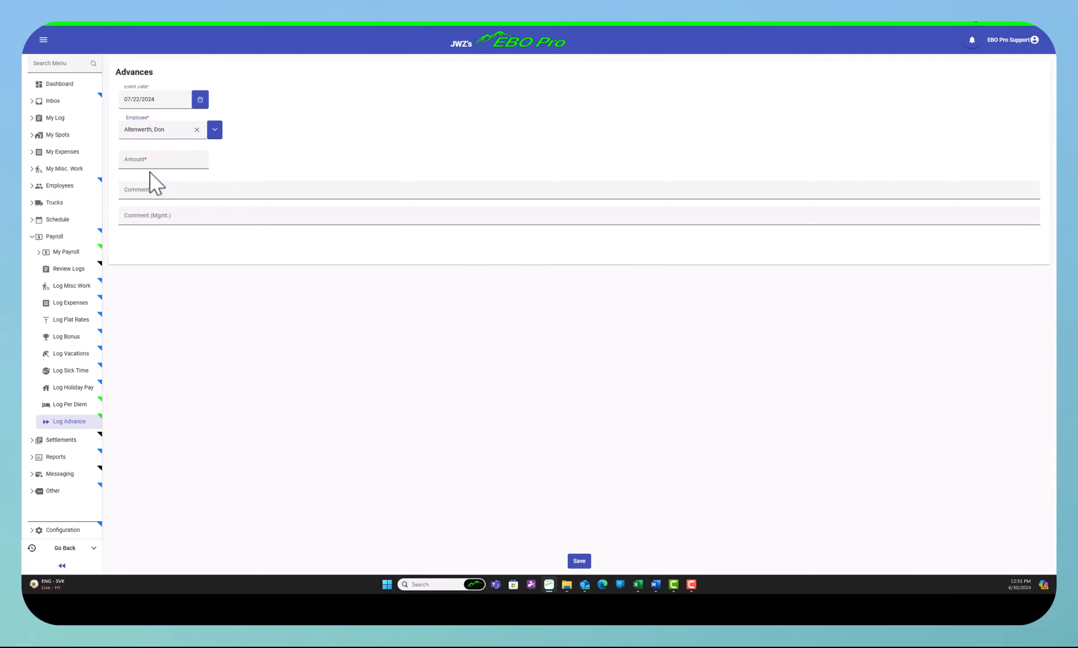
left_click(174, 160)
type("-1")
key("Down")
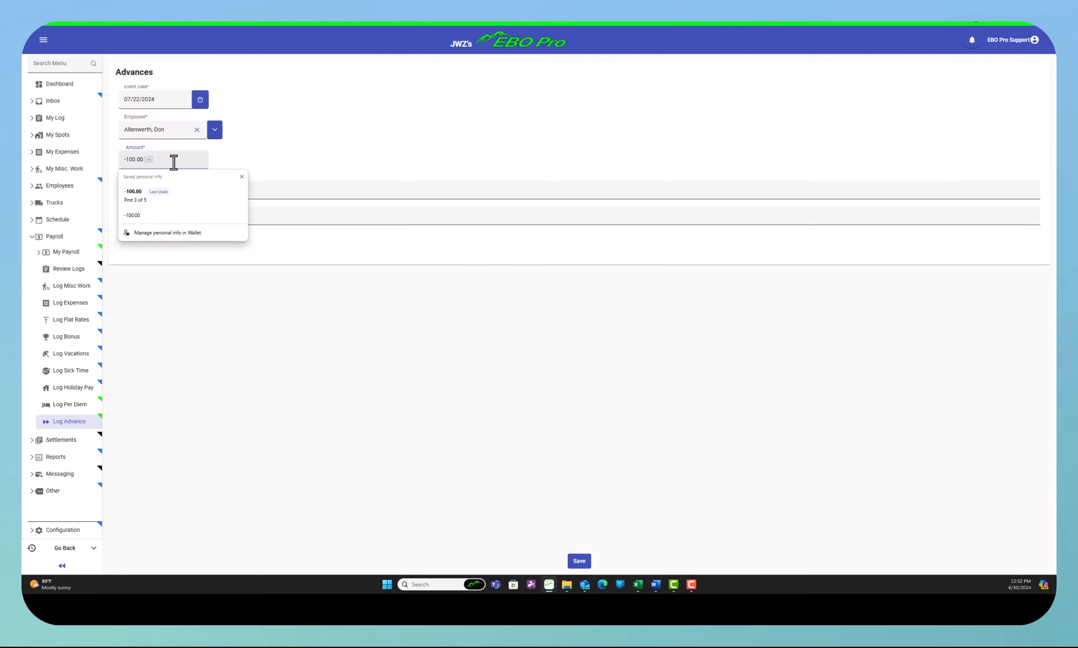
key("Return")
Step: Enter the comment "Pmt 4 of 5" on the fourth repayment entry and save it
left_click(142, 190)
type("P")
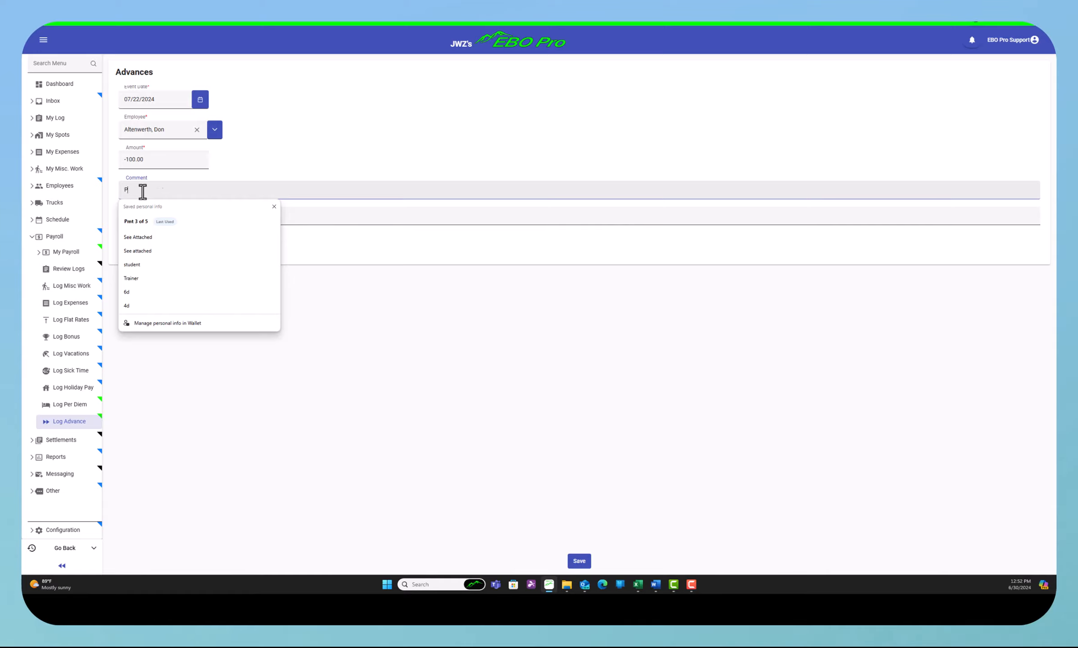
type("mt 4 of 5")
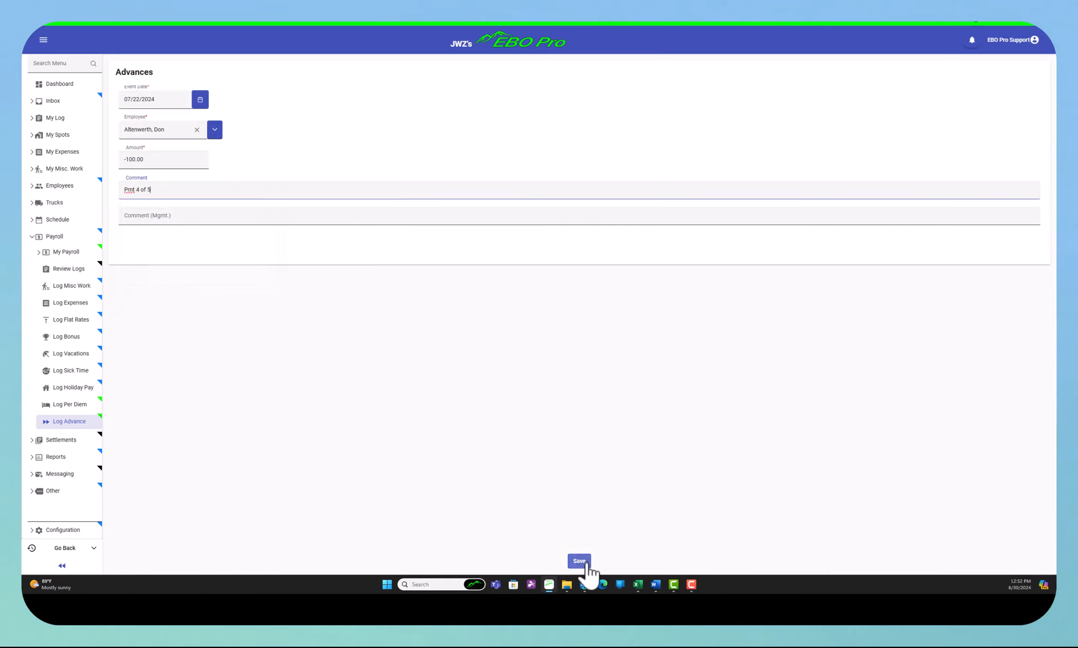
left_click(588, 567)
Step: Start the final new advance entry and set its event date to 07/29/2024
left_click(116, 70)
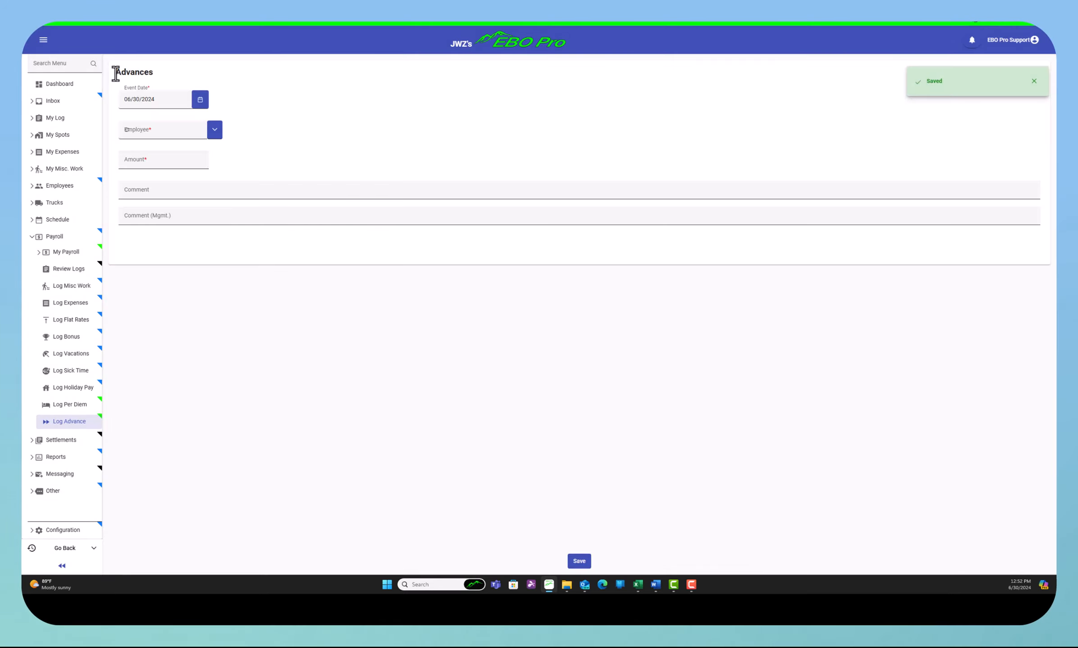
left_click(200, 100)
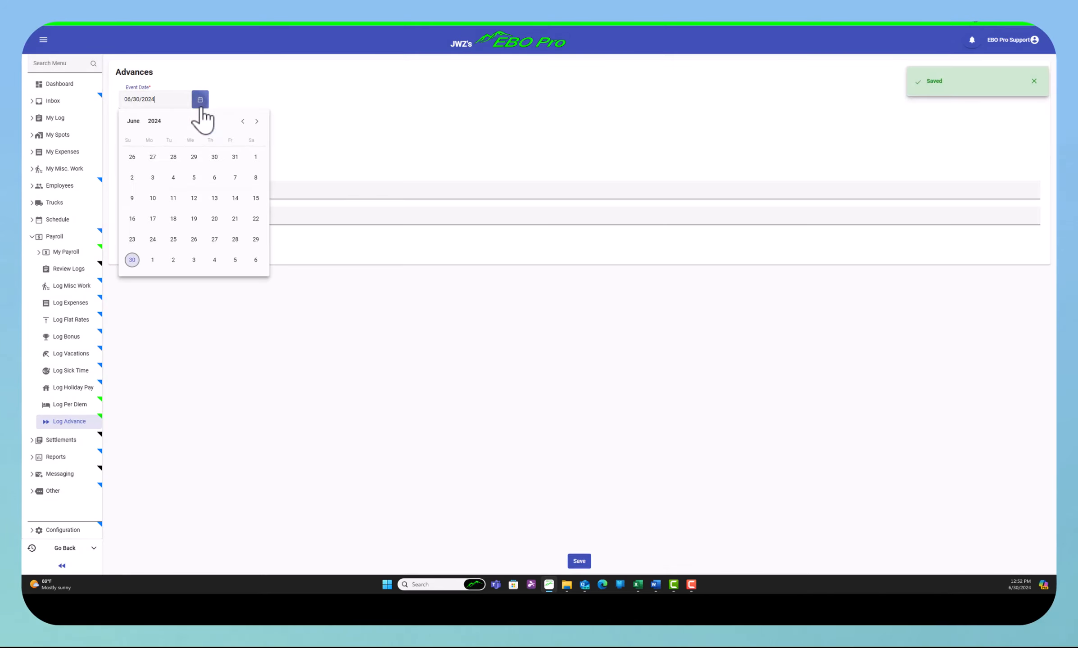
left_click(257, 122)
left_click(152, 239)
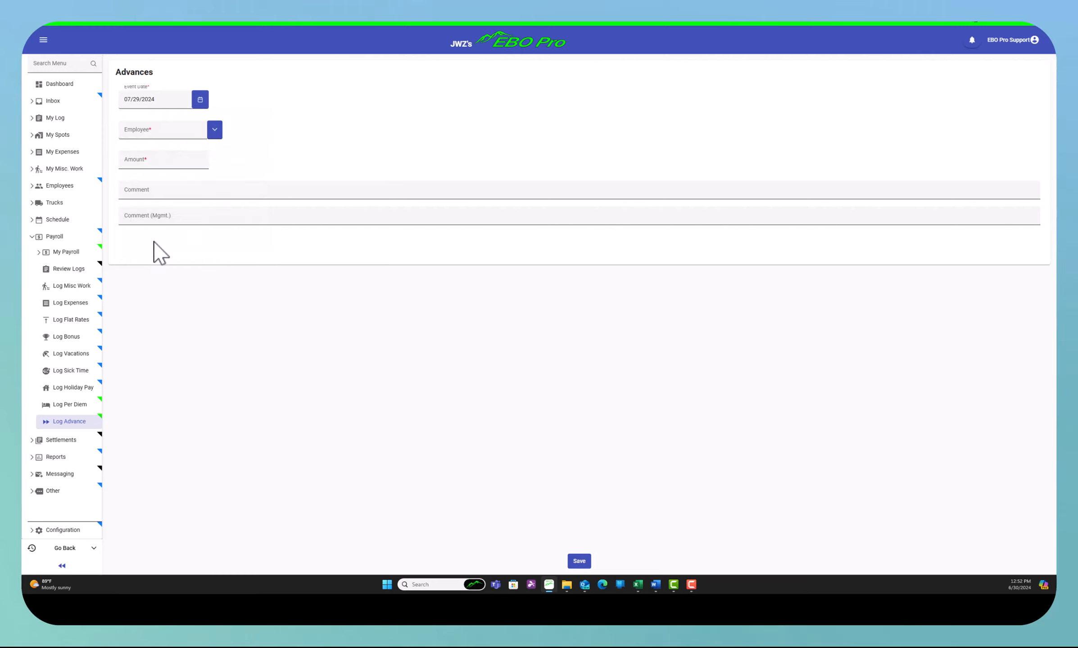
Step: Assign the 07/29/2024 entry to the same employee, with an amount of -100.00
left_click(145, 131)
type("don")
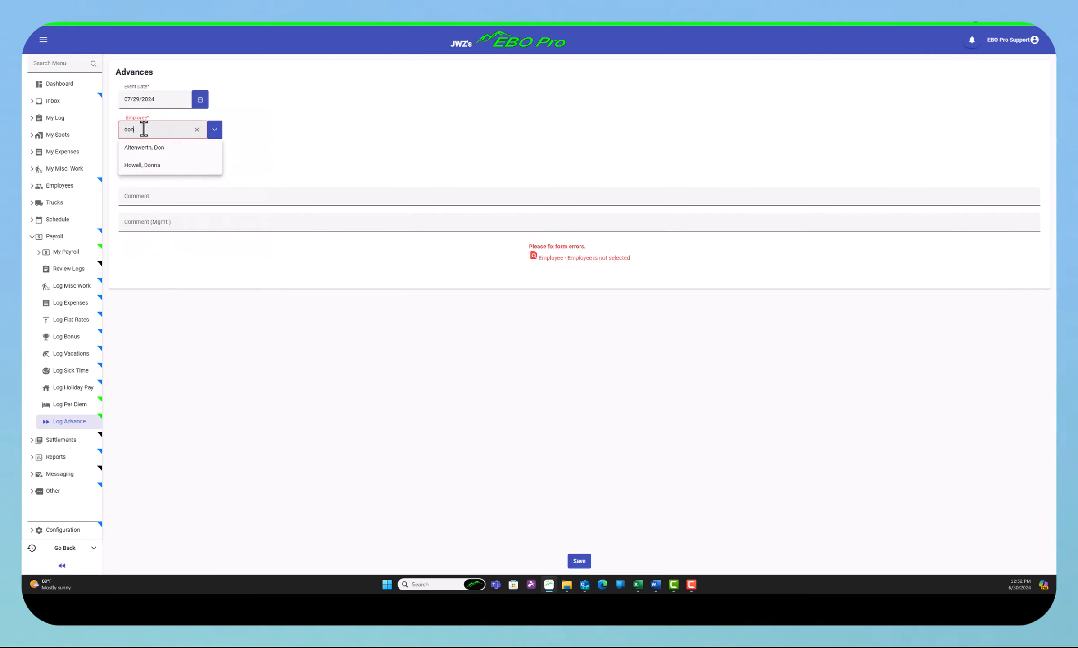
left_click(146, 149)
left_click(152, 160)
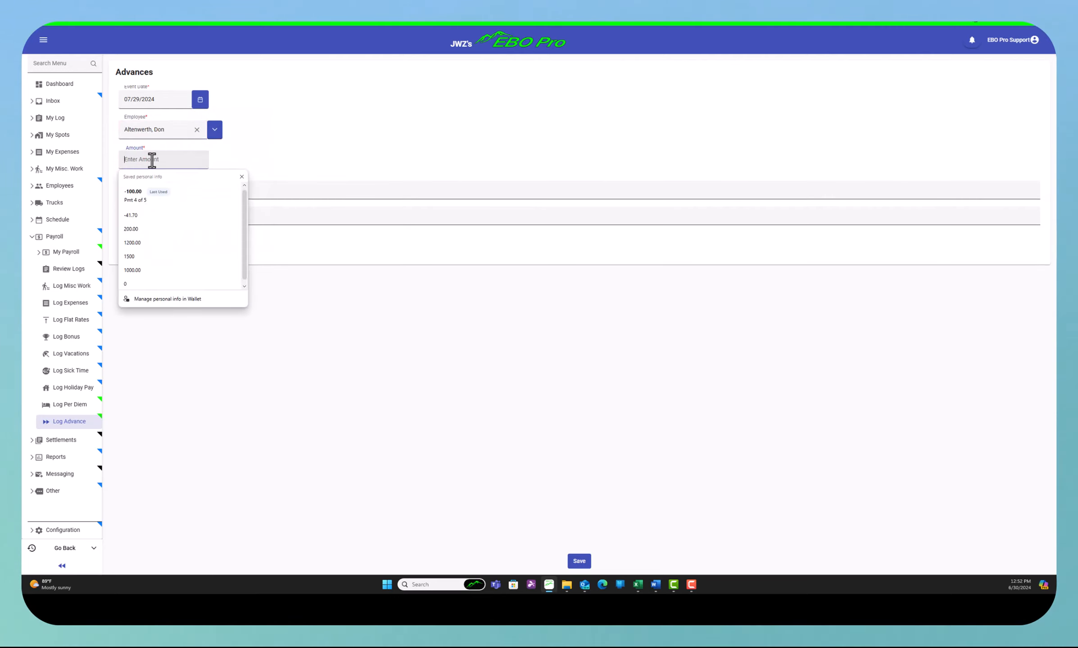
type("-100.00")
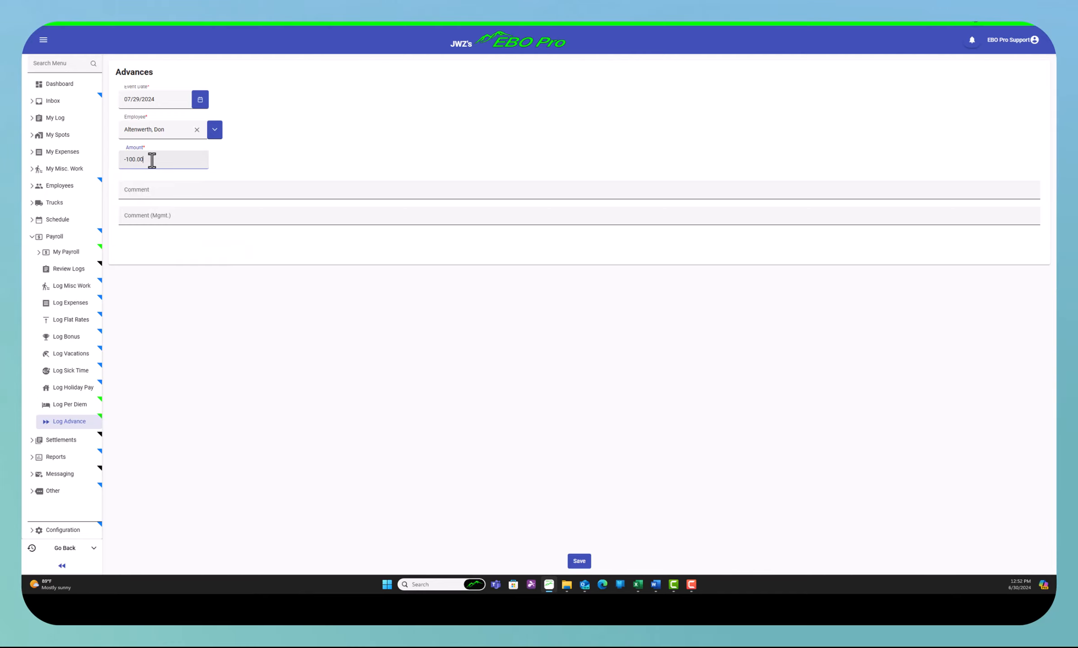
Step: Enter the comment "Pmt 5 of 5" on the fifth repayment entry and save it
left_click(148, 194)
type("Pmt ")
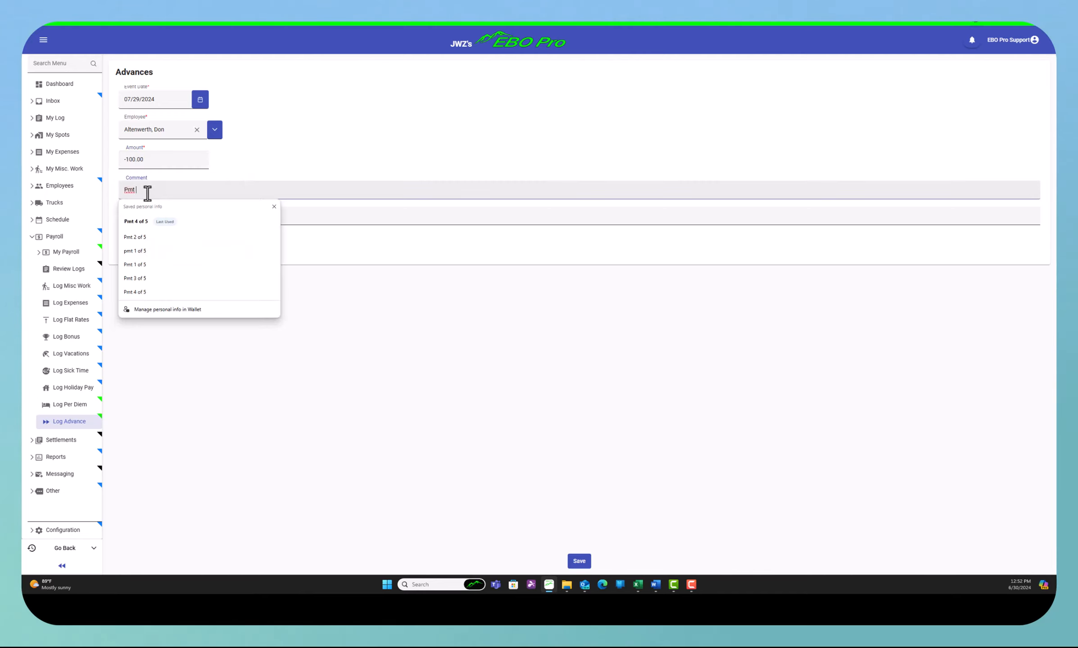
type("5 o")
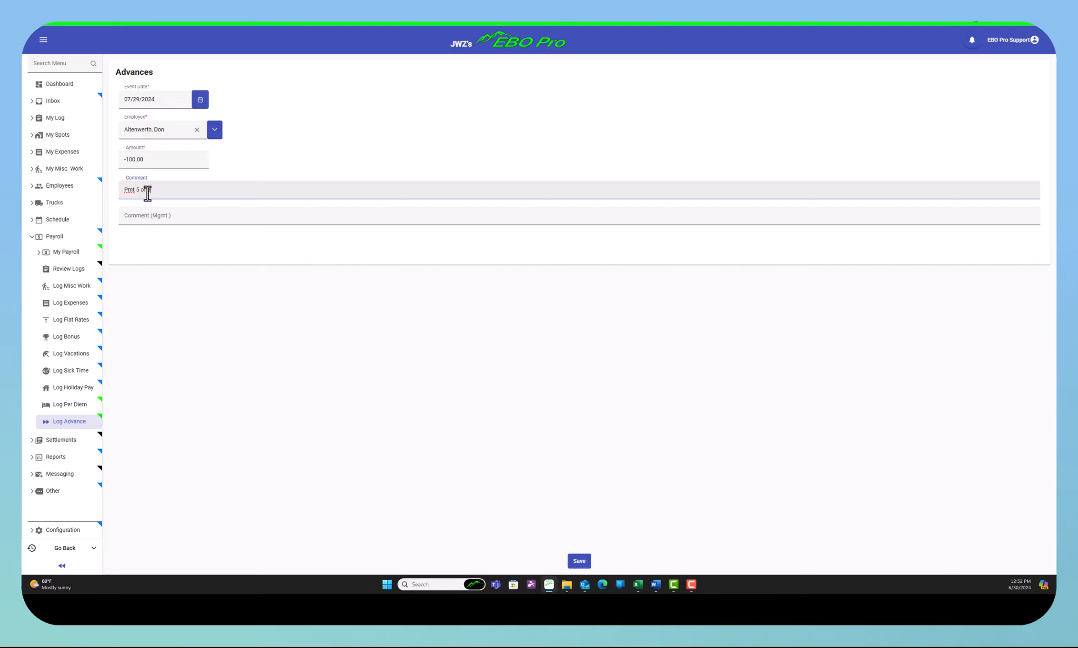
type("f 5")
left_click(576, 561)
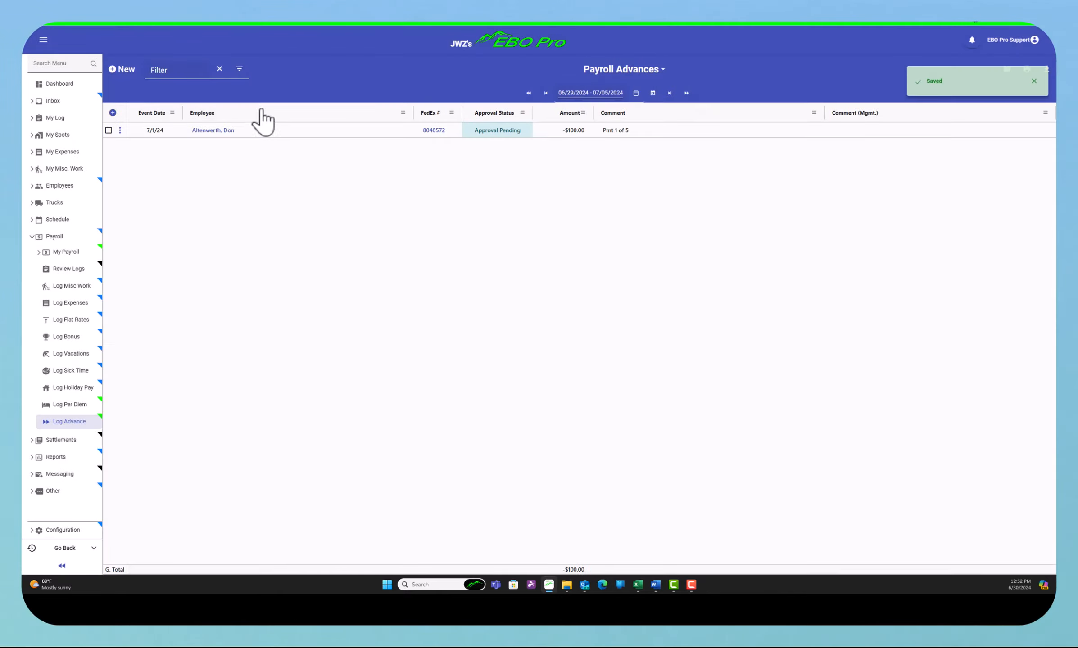
Step: Review the repayment entries week by week through 07/27/2024 - 08/02/2024, returning to the week 06/29/2024 - 07/05/2024
left_click(670, 93)
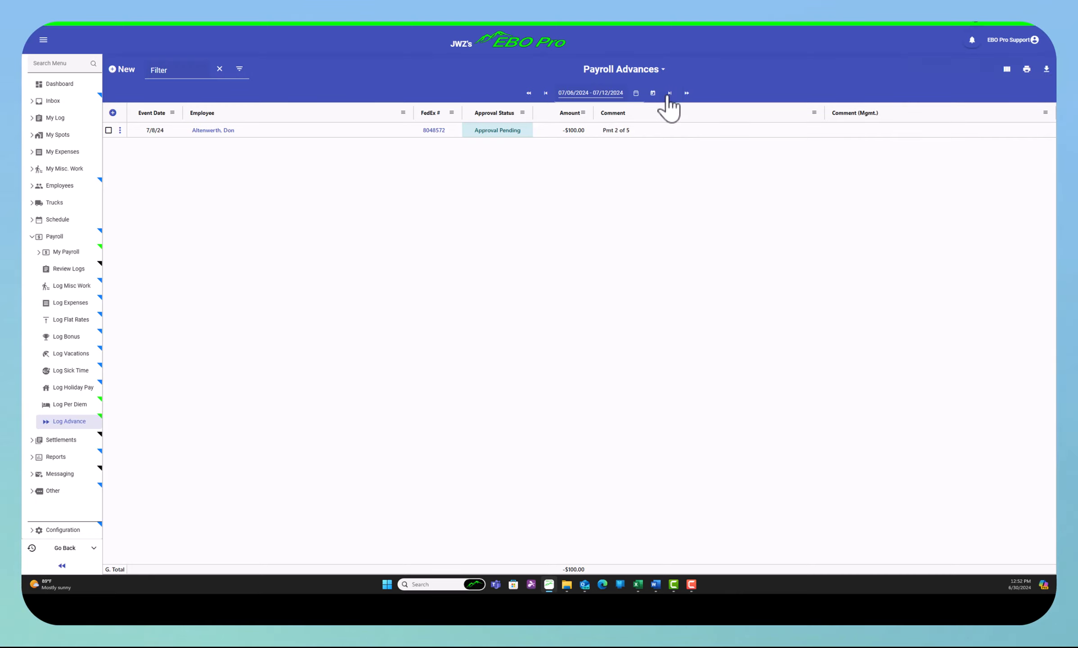
left_click(670, 93)
left_click(670, 94)
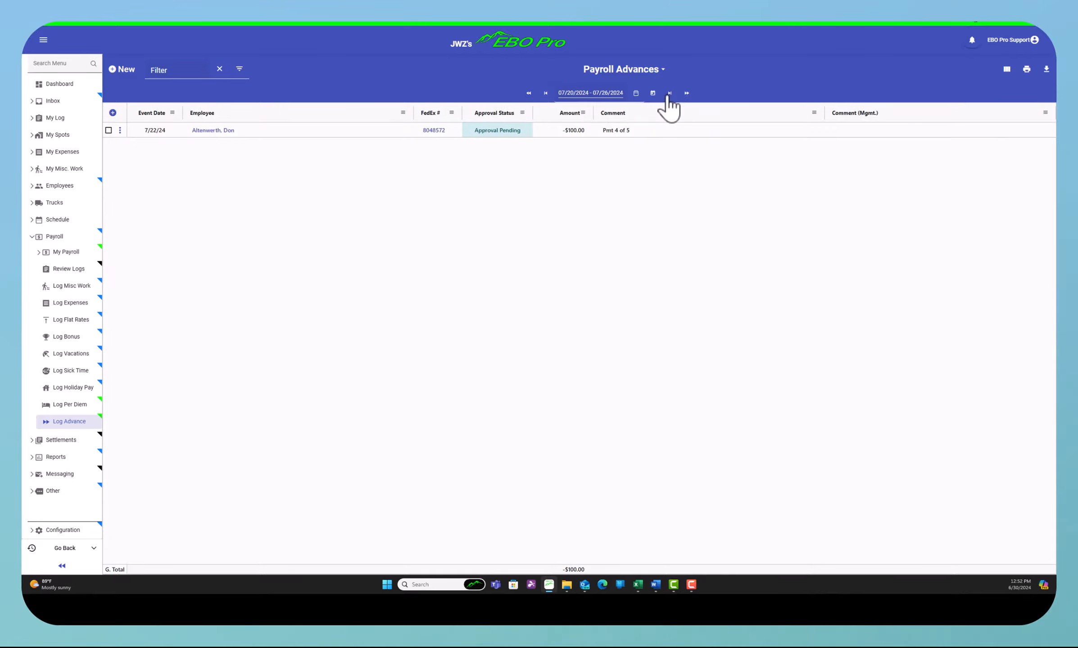
left_click(670, 94)
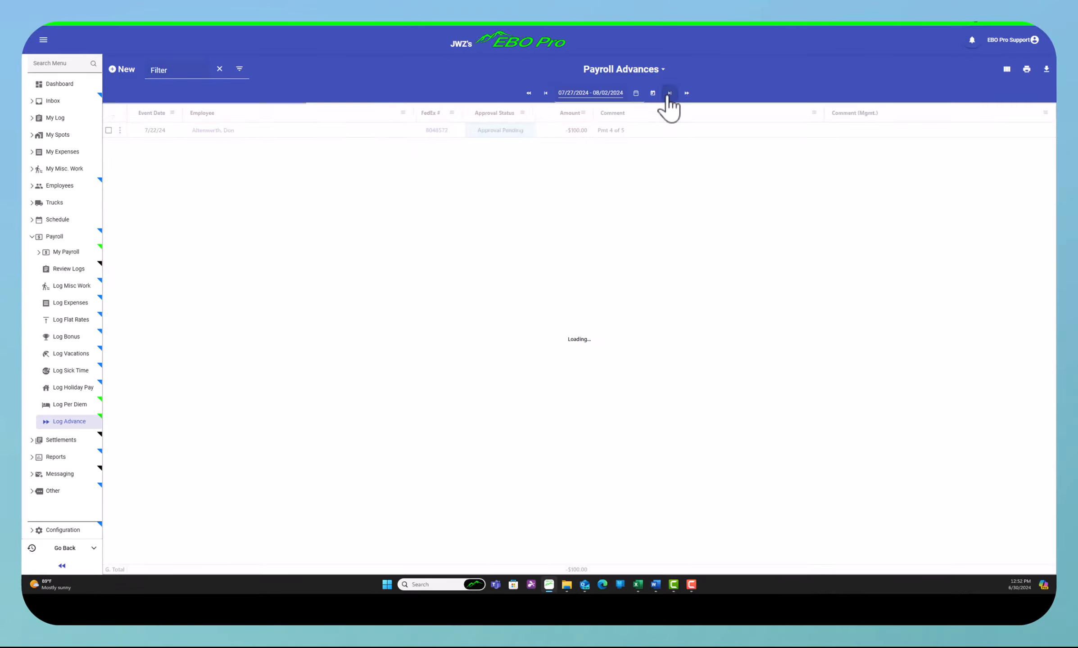
left_click(545, 94)
left_click(545, 93)
left_click(545, 93)
left_click(545, 94)
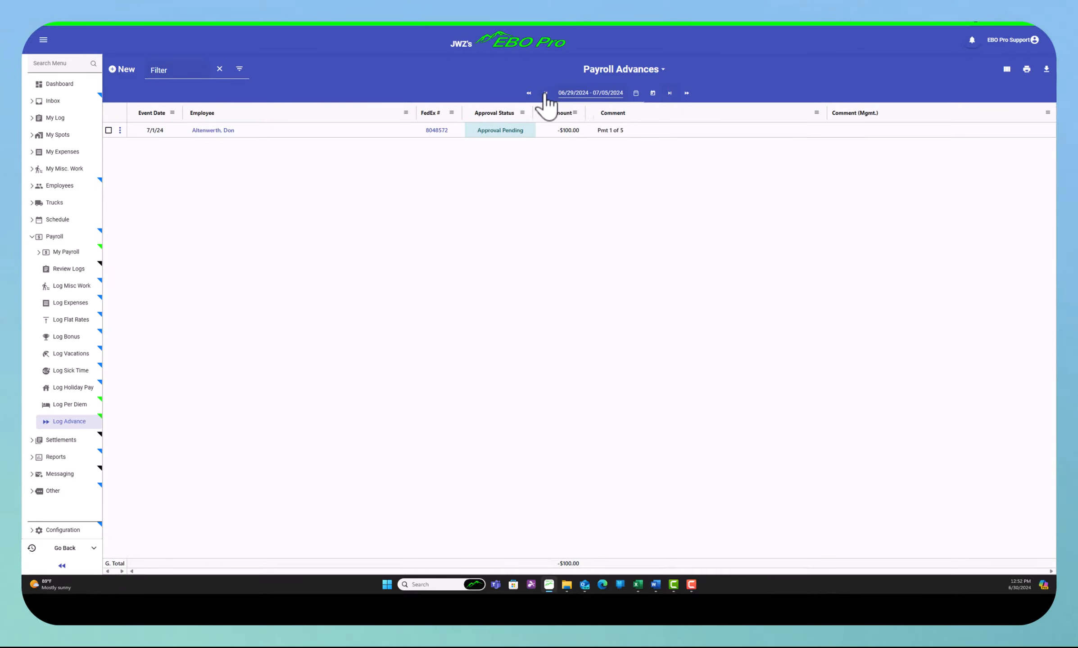
left_click(545, 94)
left_click(669, 93)
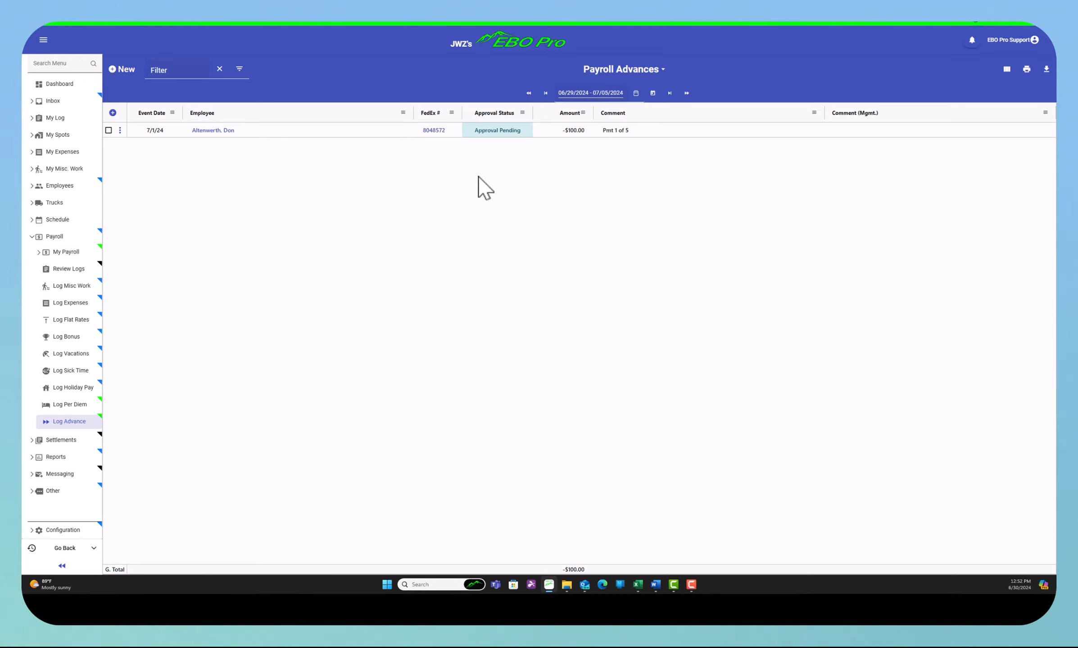
Step: Select the "Pmt 1 of 5" entry and move it to the date 08/05/2024
left_click(110, 134)
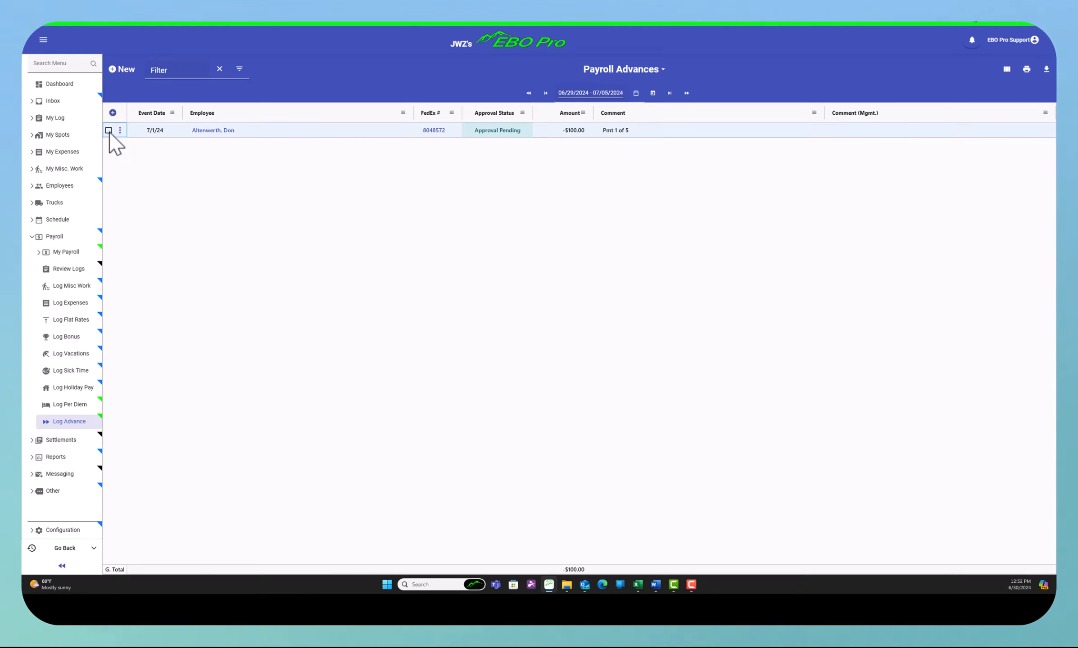
left_click(108, 131)
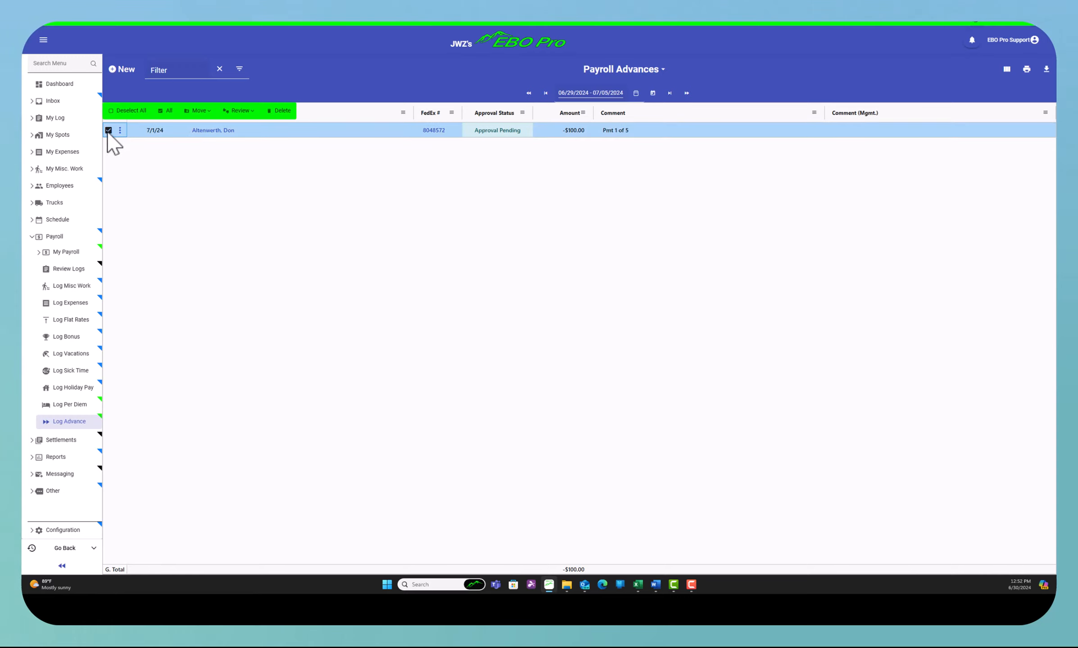
left_click(200, 110)
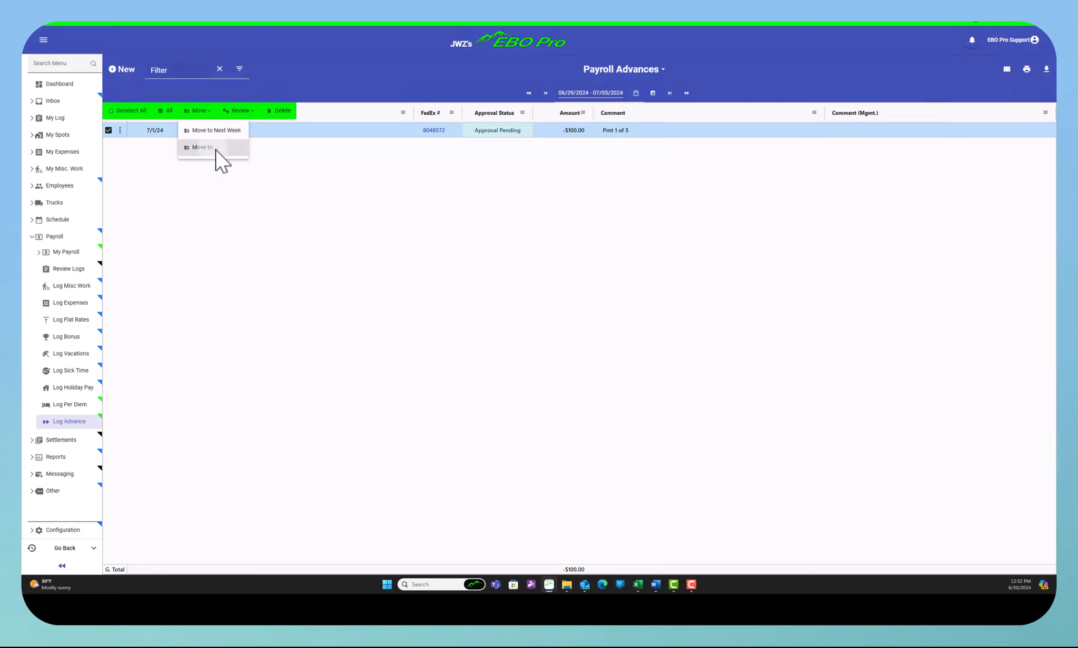
left_click(211, 147)
left_click(575, 301)
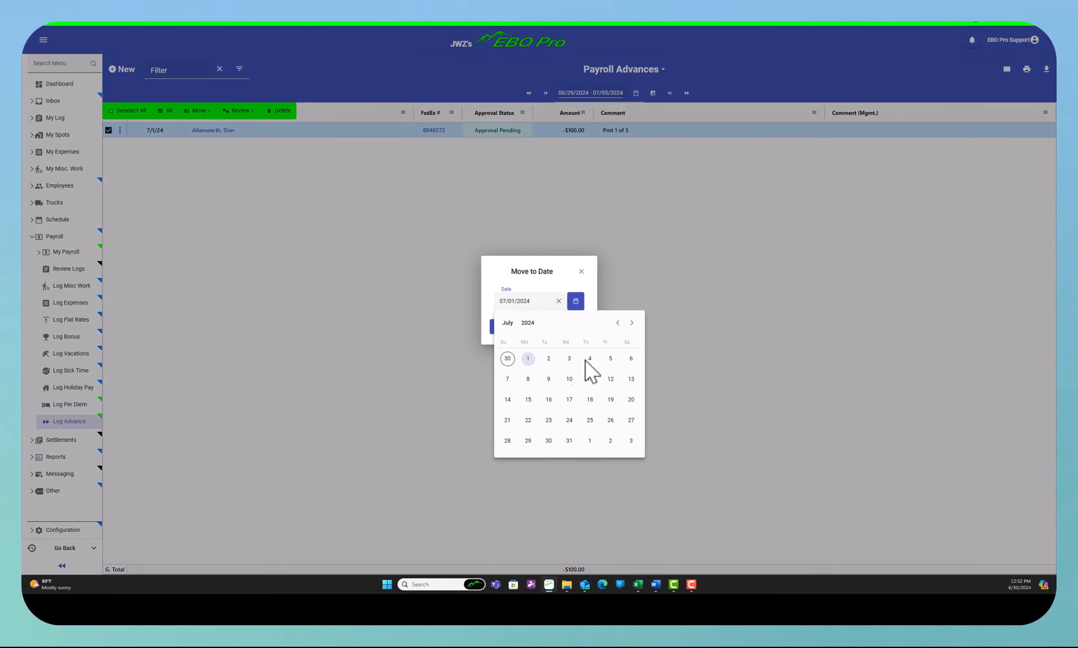
left_click(633, 323)
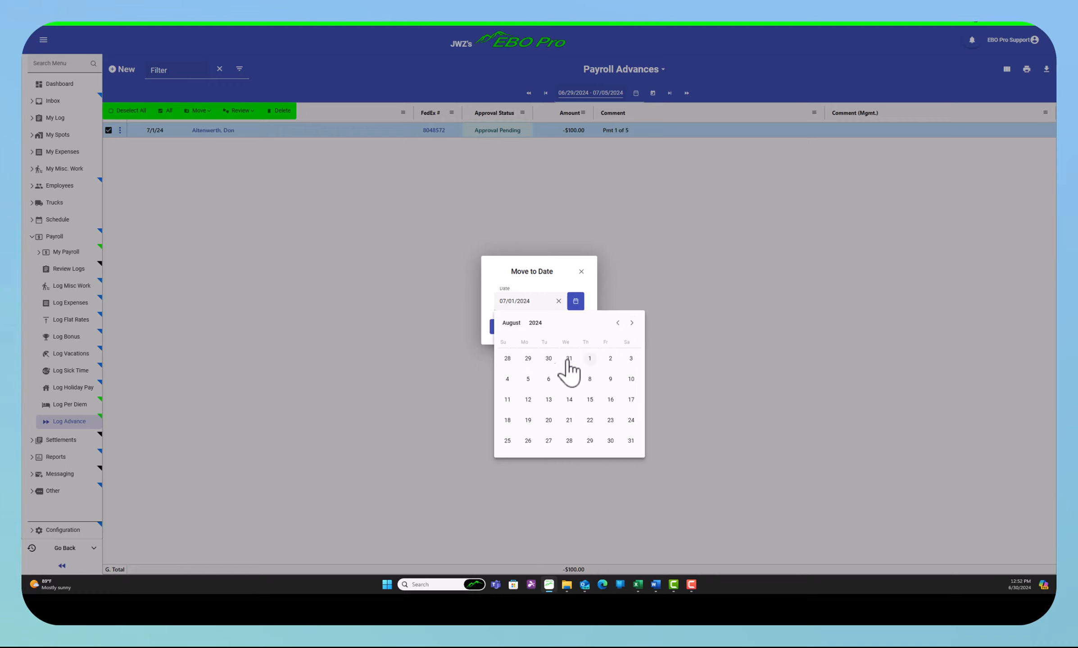
left_click(528, 379)
left_click(581, 329)
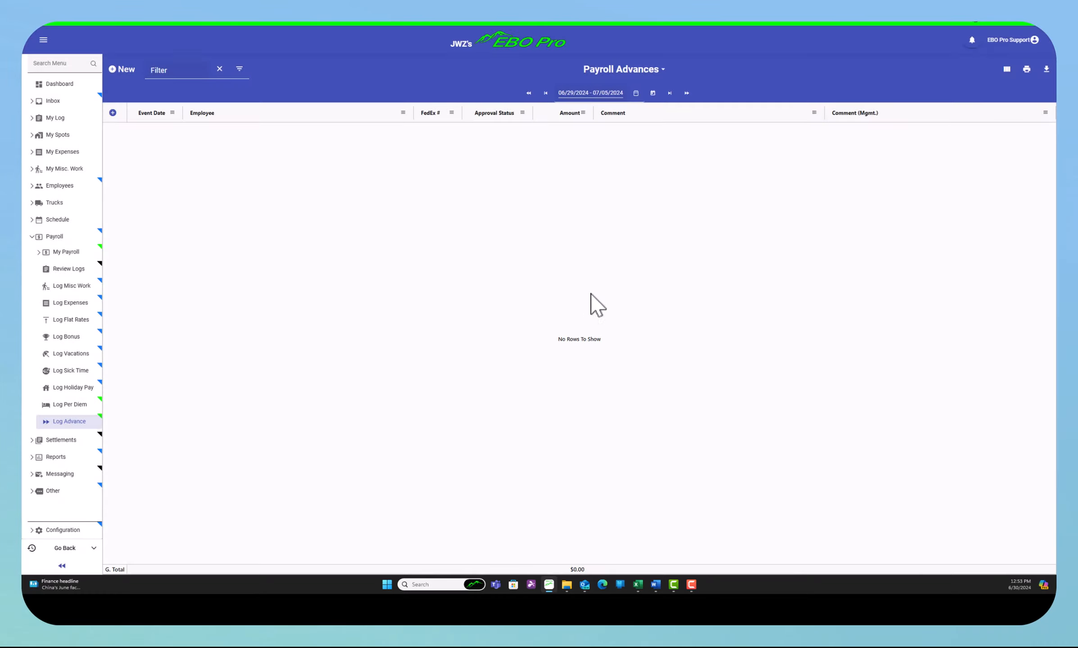
Step: Page forward to the week 08/03/2024 - 08/09/2024 to check the moved "Pmt 1 of 5" entry
left_click(668, 95)
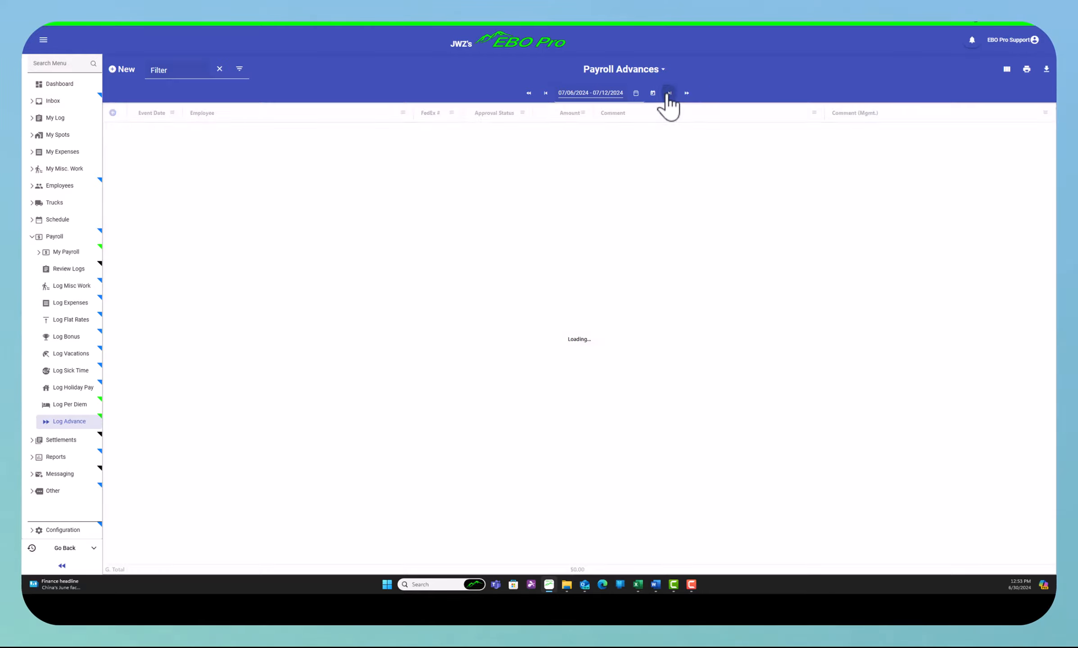
left_click(669, 95)
left_click(668, 95)
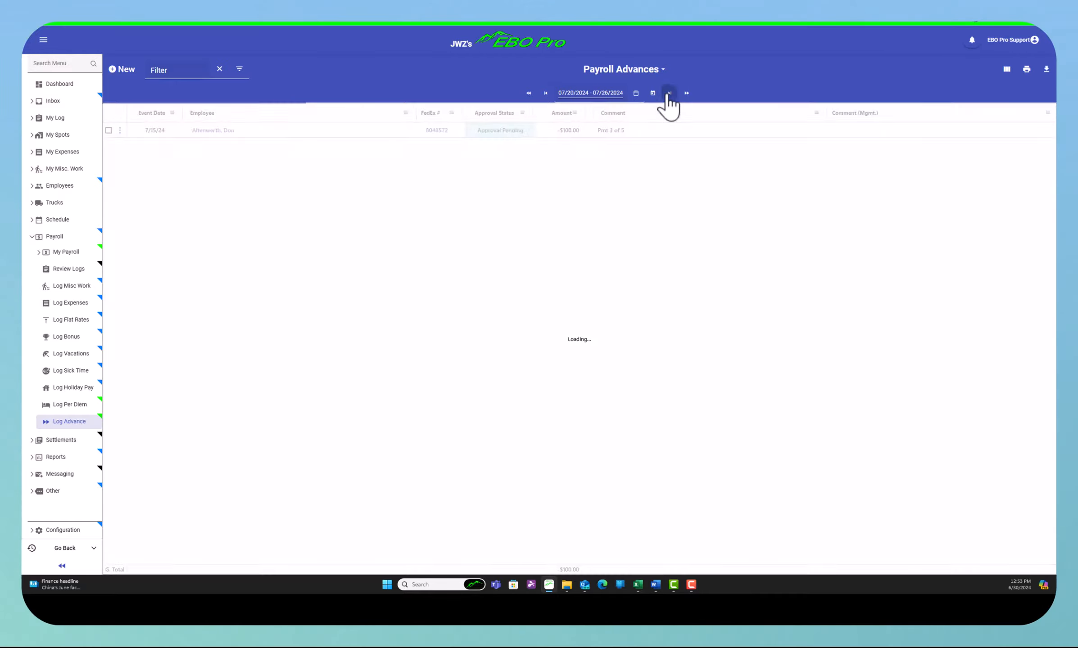
left_click(668, 95)
left_click(669, 94)
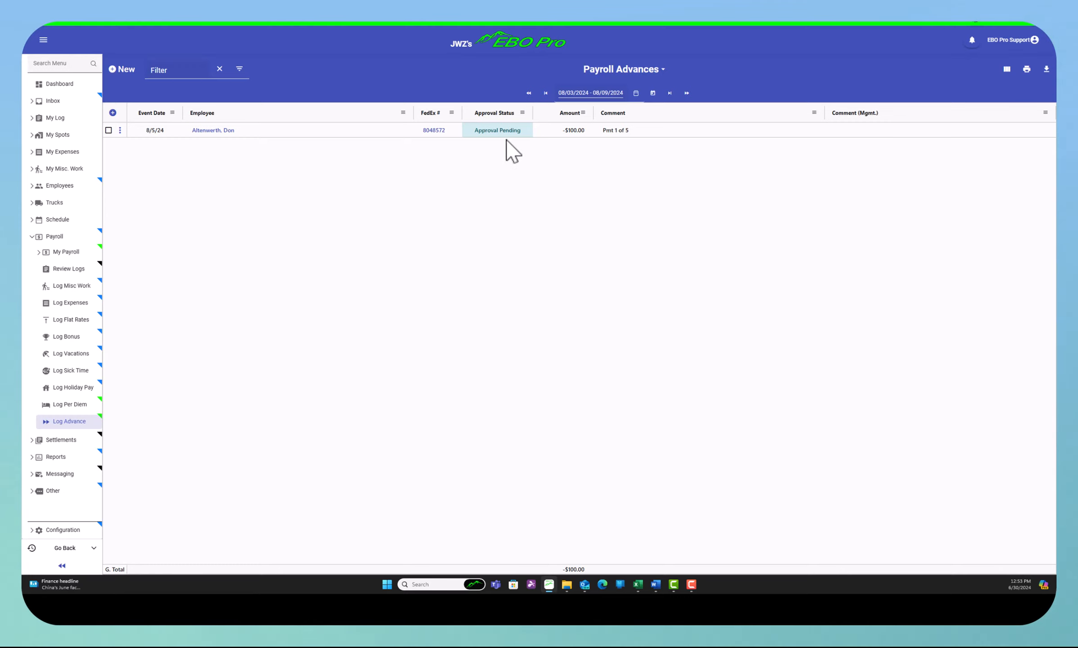
Step: Return to the week 07/13/2024 - 07/19/2024 and look at the move options for the "Pmt 3 of 5" entry, leaving it deselected
left_click(545, 94)
left_click(546, 93)
left_click(545, 94)
left_click(108, 130)
left_click(198, 111)
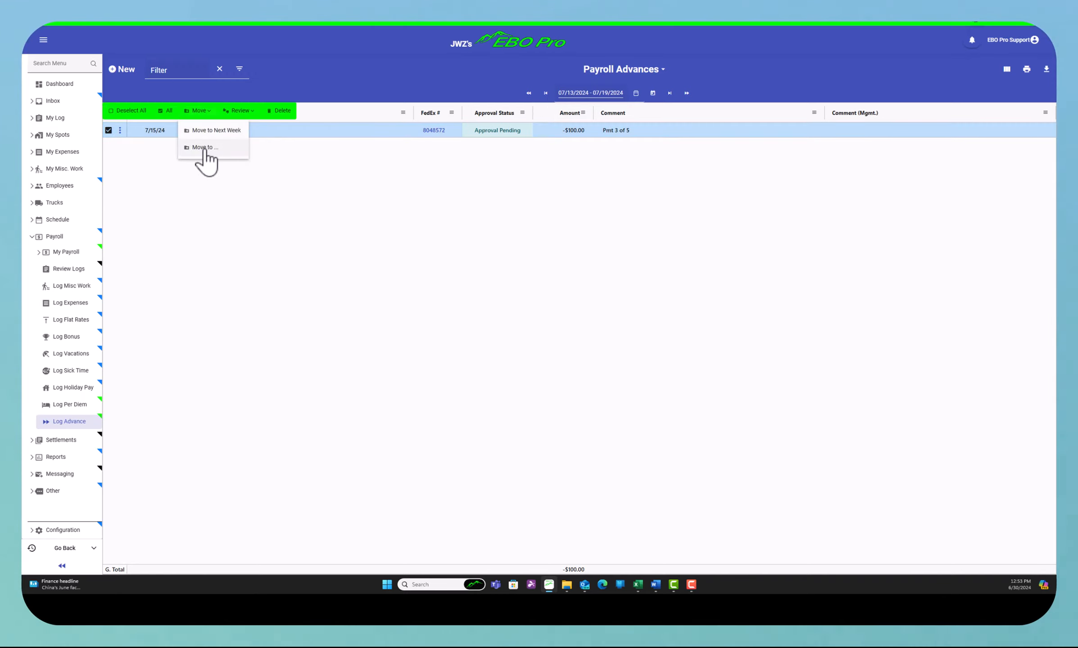
left_click(109, 130)
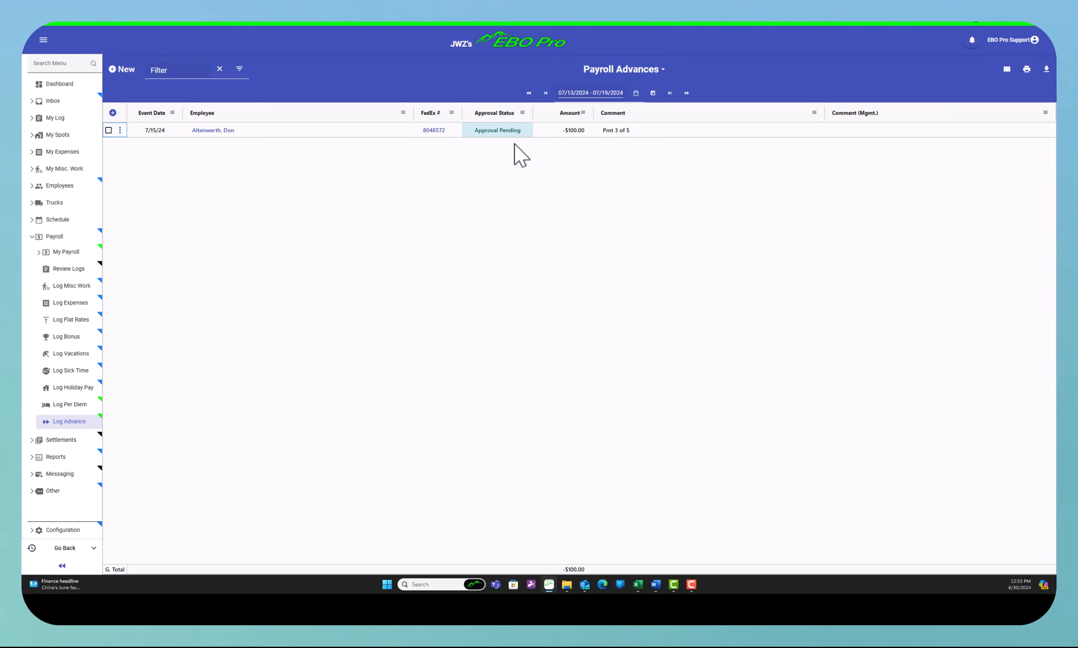
Step: Examine the Approval Status column options and the review options for the "Pmt 3 of 5" entry without applying any
left_click(523, 113)
left_click(484, 178)
left_click(122, 133)
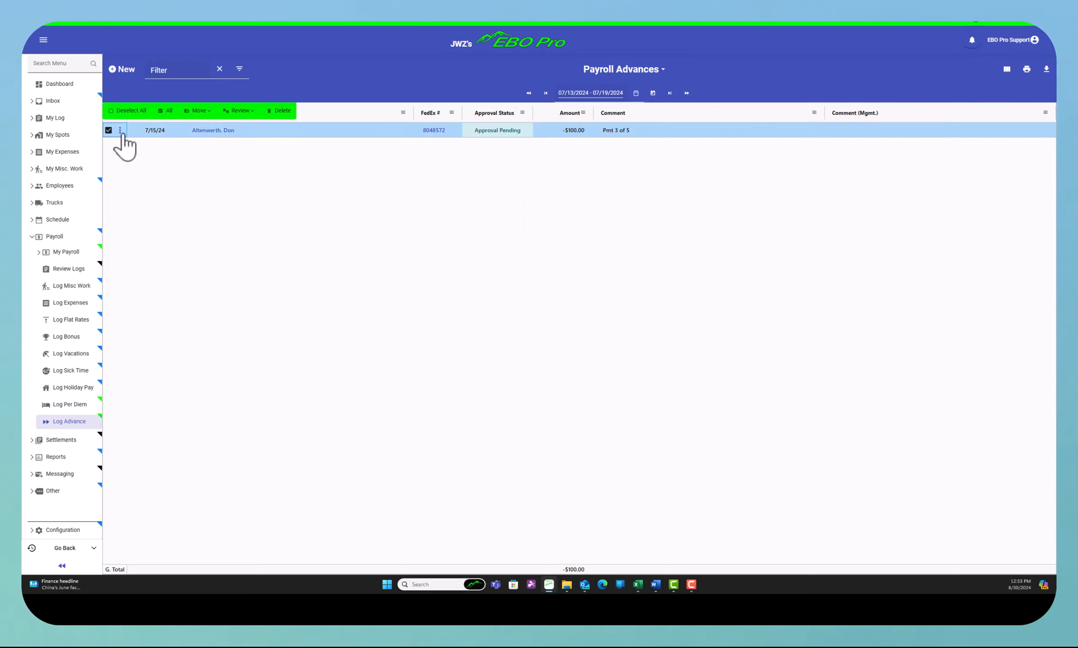
left_click(249, 110)
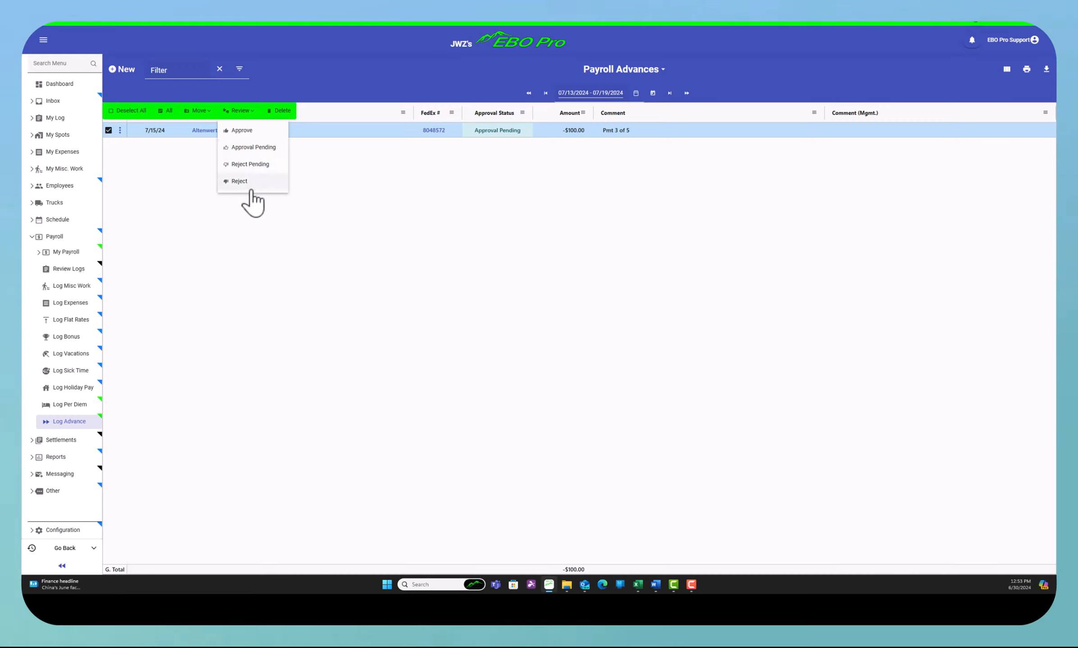
left_click(173, 191)
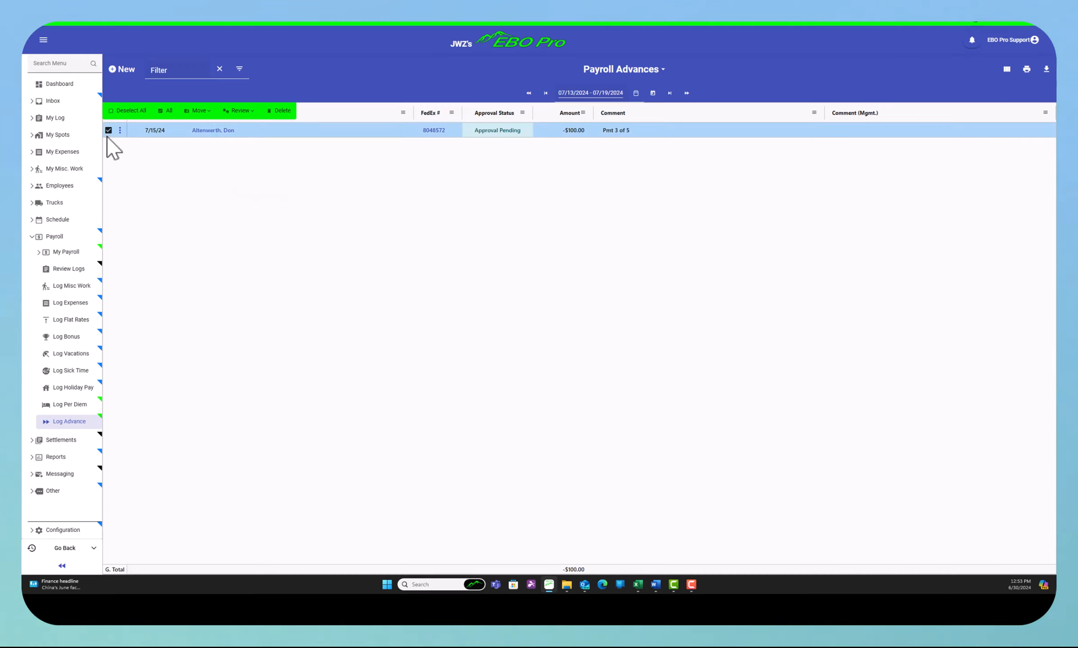
left_click(109, 130)
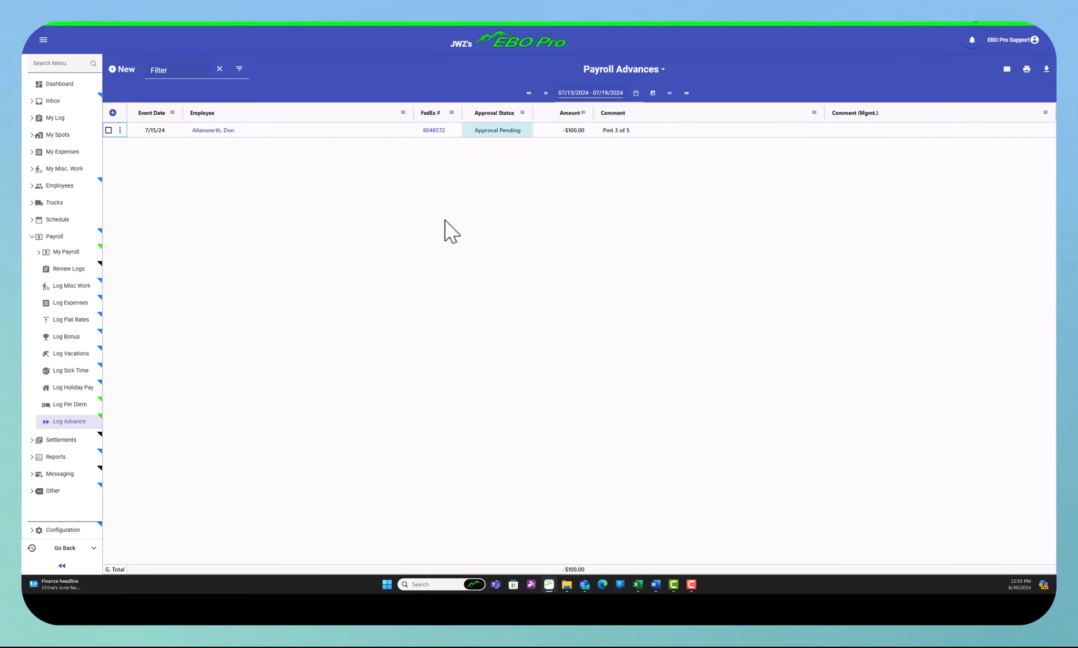